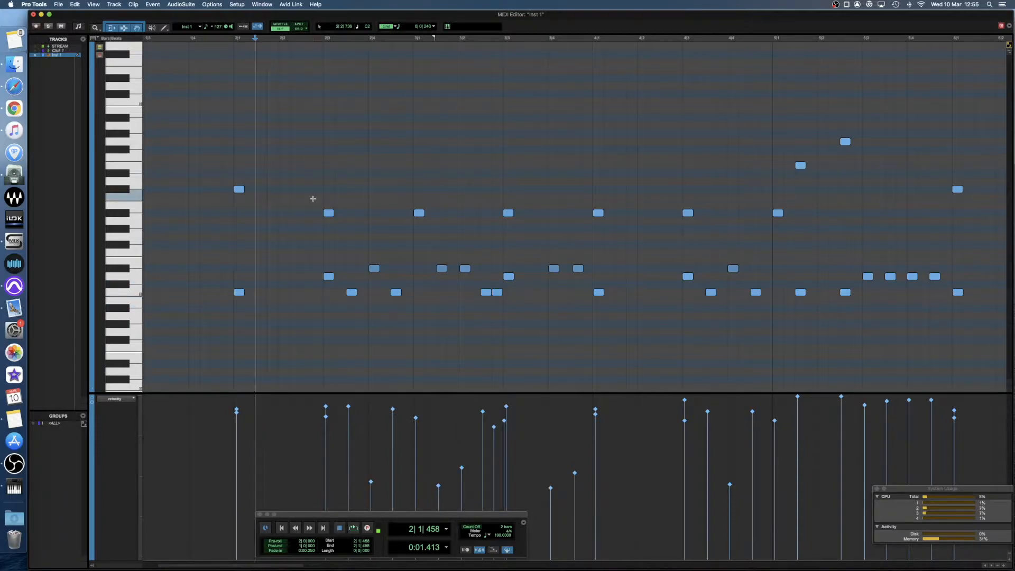
Step: Pencil in a trial F#1 note on beat 3 of bar 2, beneath the existing Bb1 note
{"action": "left_click", "coordinate": [330, 214]}
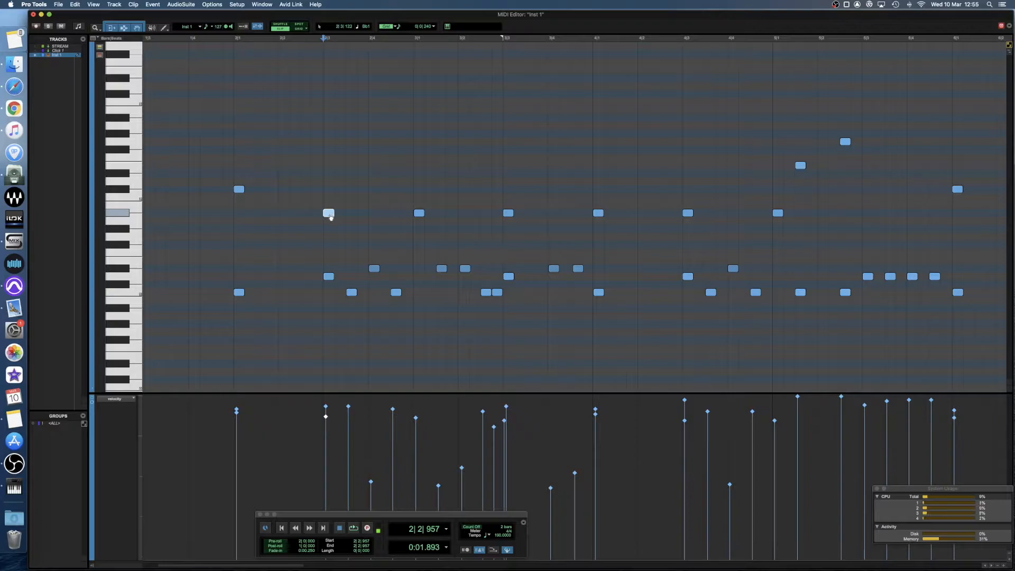
{"action": "key", "text": "F10"}
{"action": "left_click", "coordinate": [326, 245]}
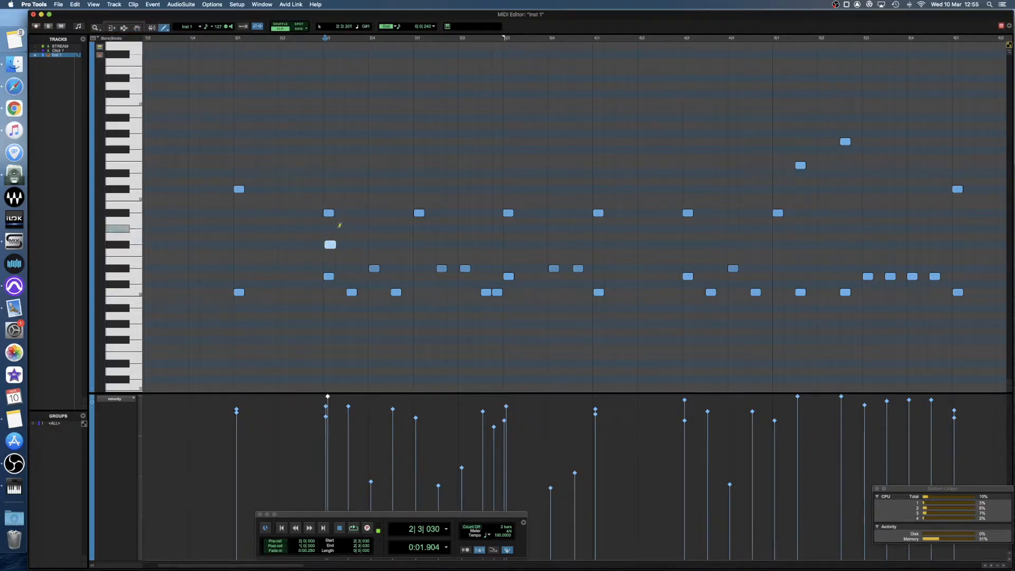
Step: Open the Kontakt instrument on the Inst 1 track and examine the hi-hat articulations in the drum kit's mappings
{"action": "left_click", "coordinate": [166, 206]}
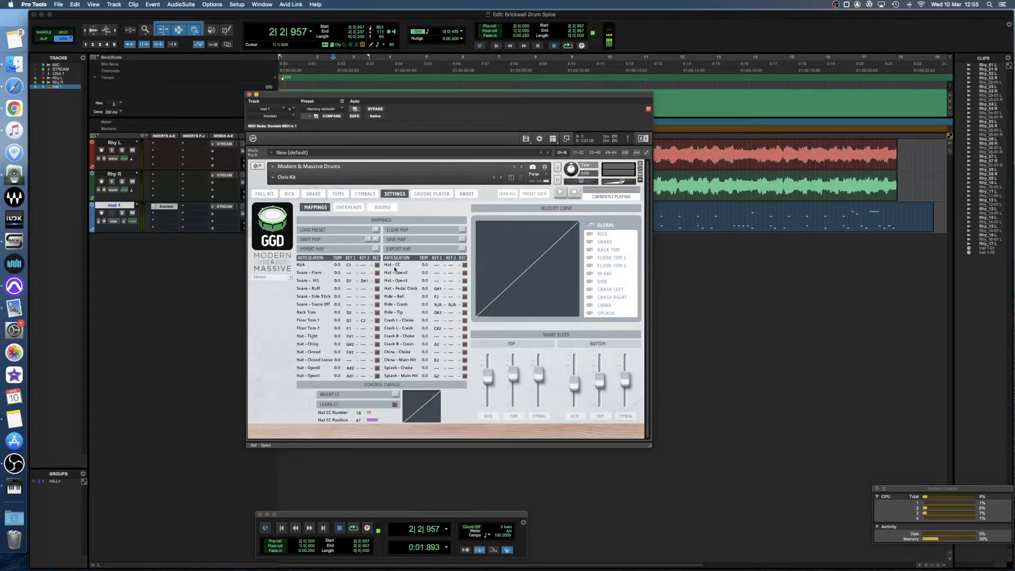
{"action": "left_click", "coordinate": [313, 338]}
{"action": "left_click", "coordinate": [314, 370]}
{"action": "left_click", "coordinate": [316, 370]}
{"action": "left_click", "coordinate": [394, 272]}
{"action": "left_click", "coordinate": [399, 282]}
{"action": "left_click", "coordinate": [399, 282]}
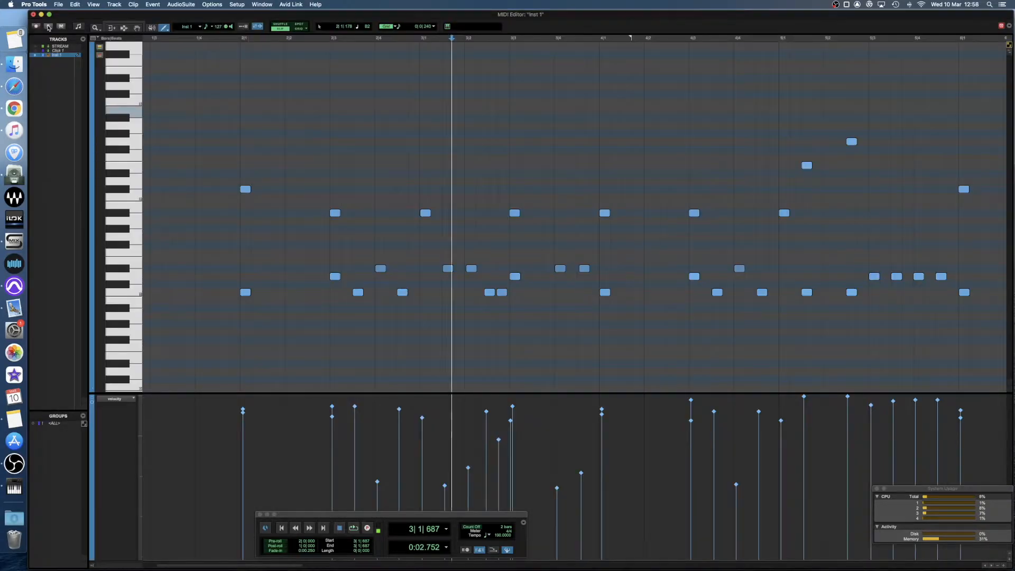
Step: Pencil G#1 notes on beats 2 and 4 of bars 2 to 4 and play the pattern from the start of bar 2
{"action": "left_click", "coordinate": [241, 38]}
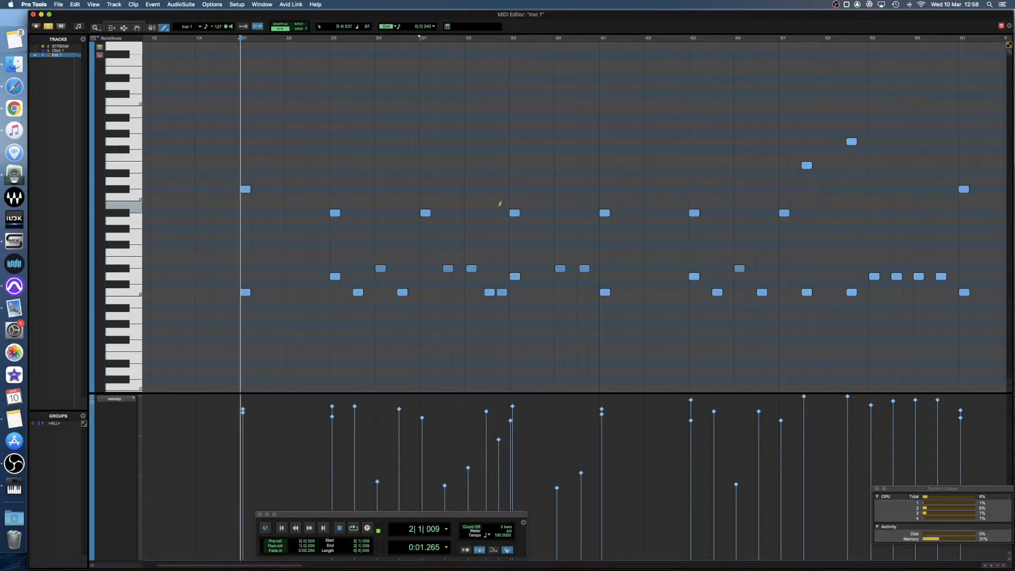
{"action": "key", "text": "space"}
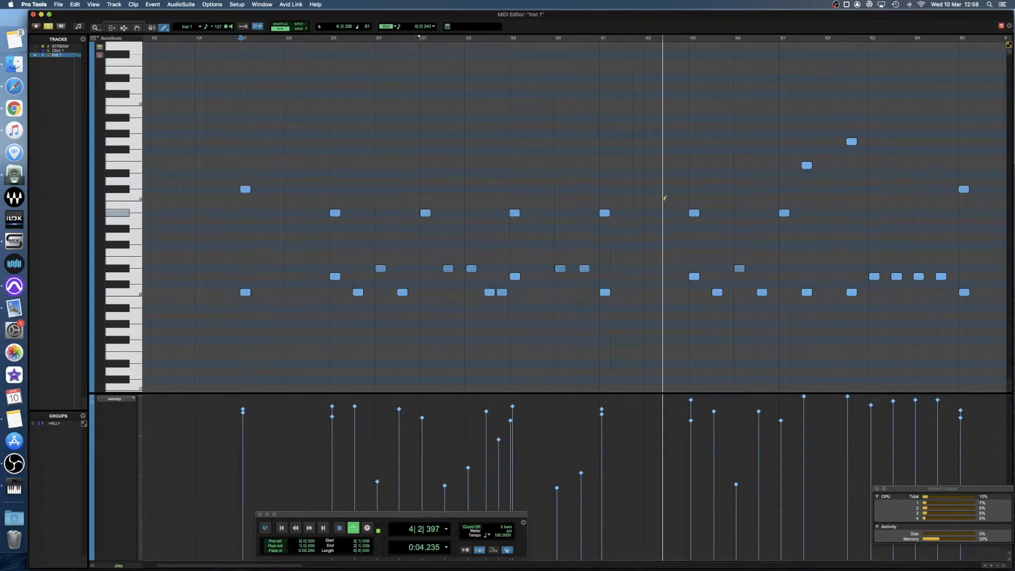
{"action": "key", "text": "space"}
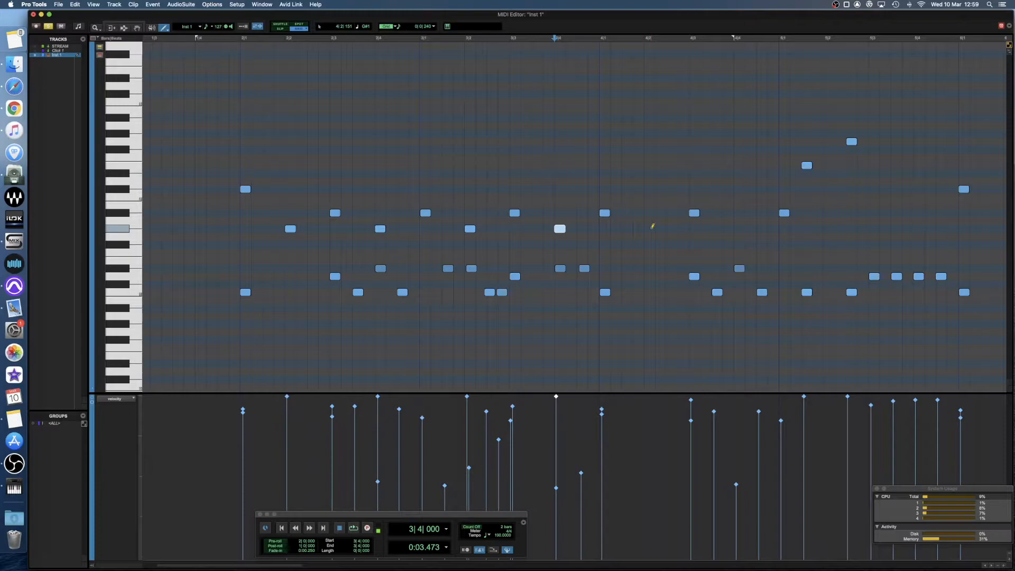
{"action": "key", "text": "space"}
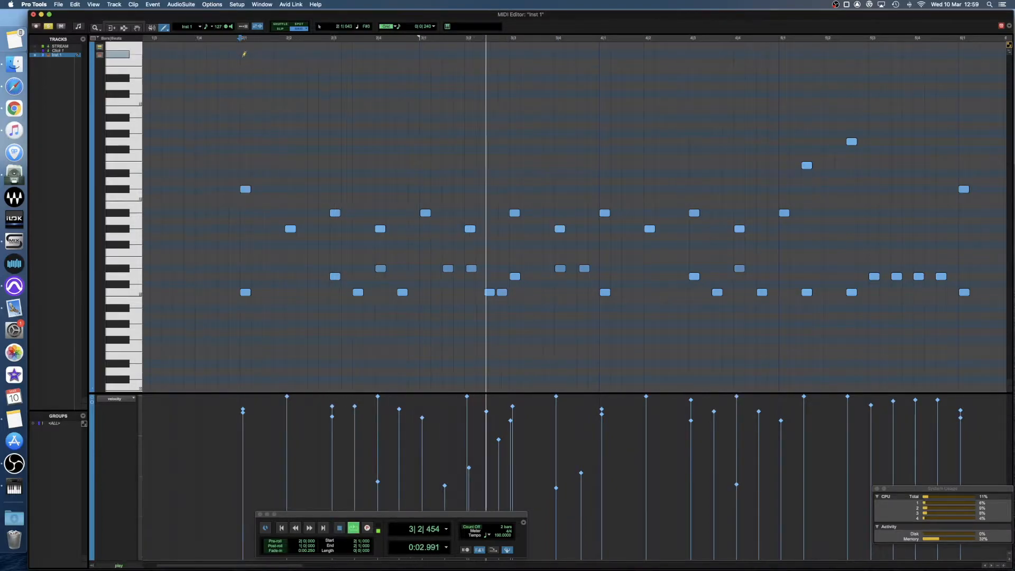
{"action": "key", "text": "space"}
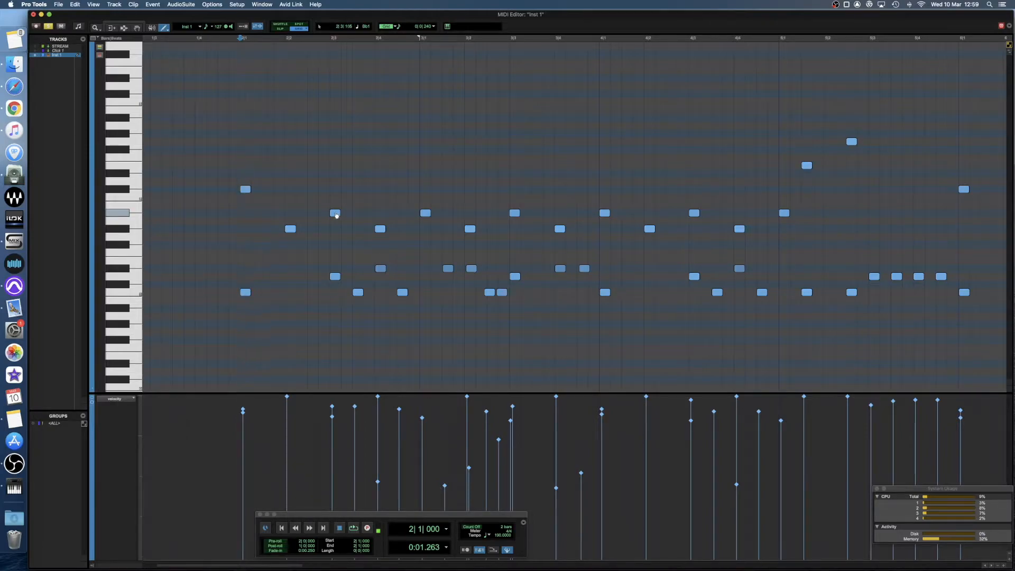
Step: Audition the pattern from beat 2 of bar 2, soloed and with the other tracks, using the Smart Tool
{"action": "left_click", "coordinate": [282, 40]}
{"action": "key", "text": "space"}
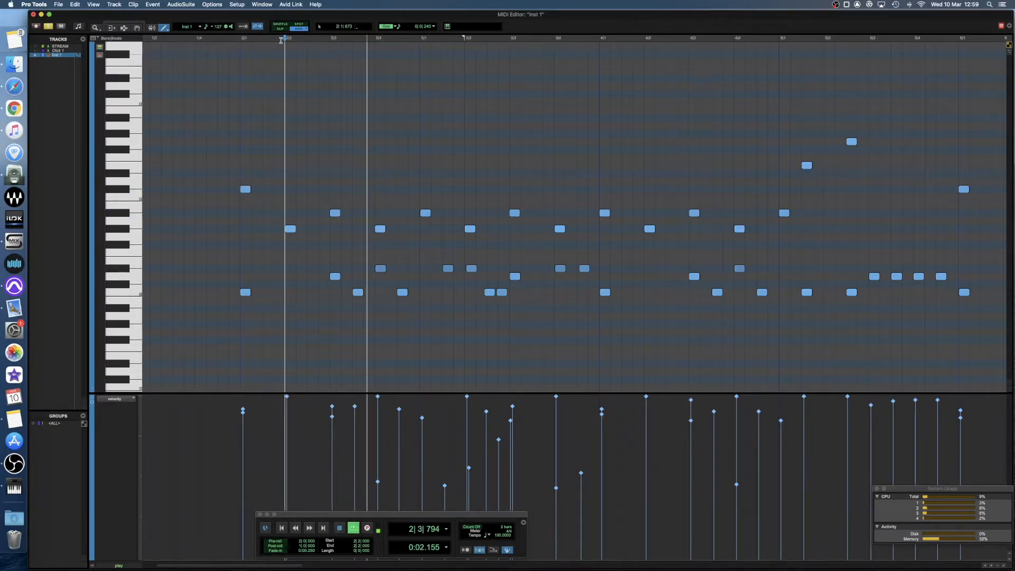
{"action": "key", "text": "space"}
{"action": "left_click", "coordinate": [122, 24]}
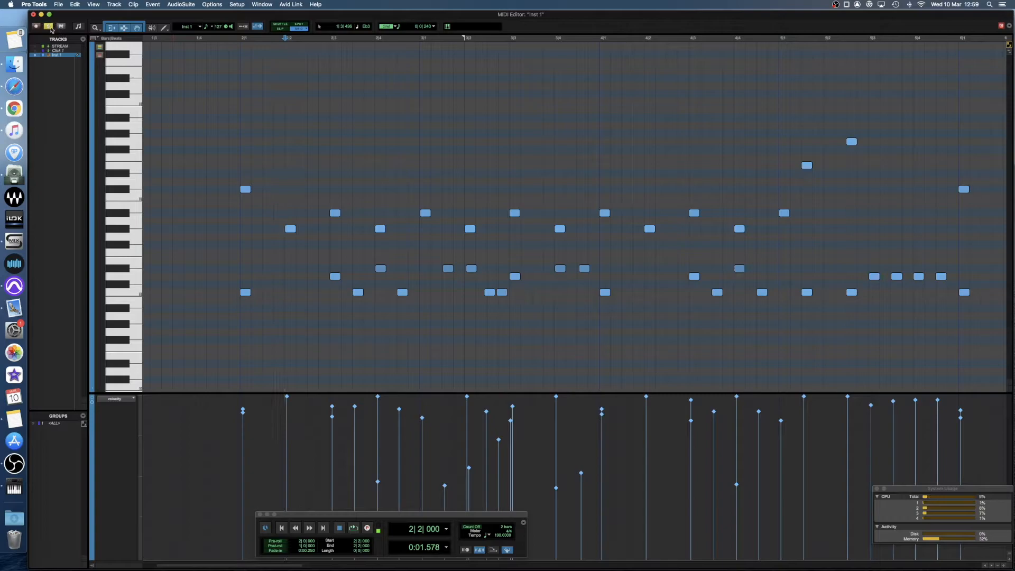
{"action": "key", "text": "space"}
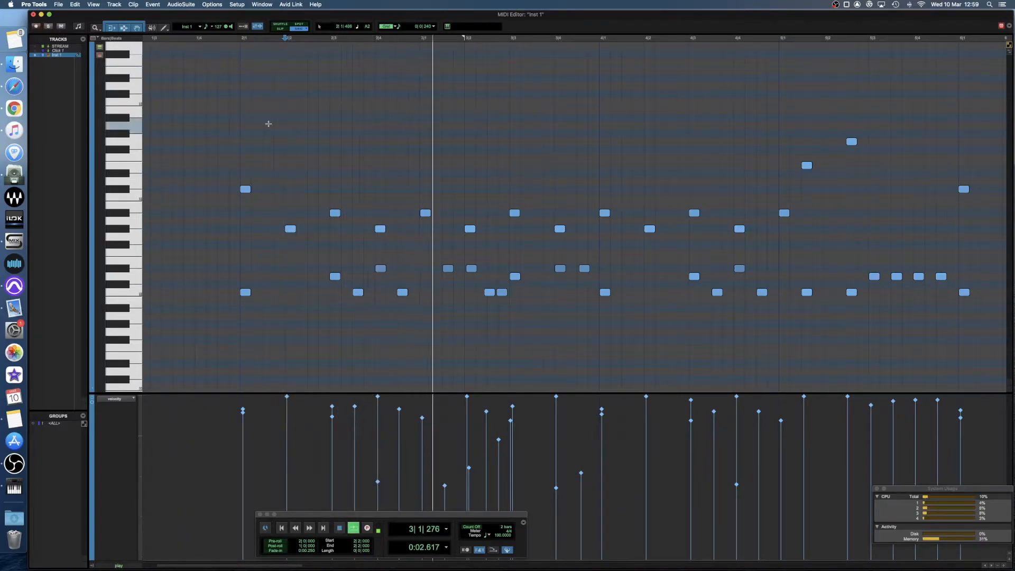
{"action": "key", "text": "space"}
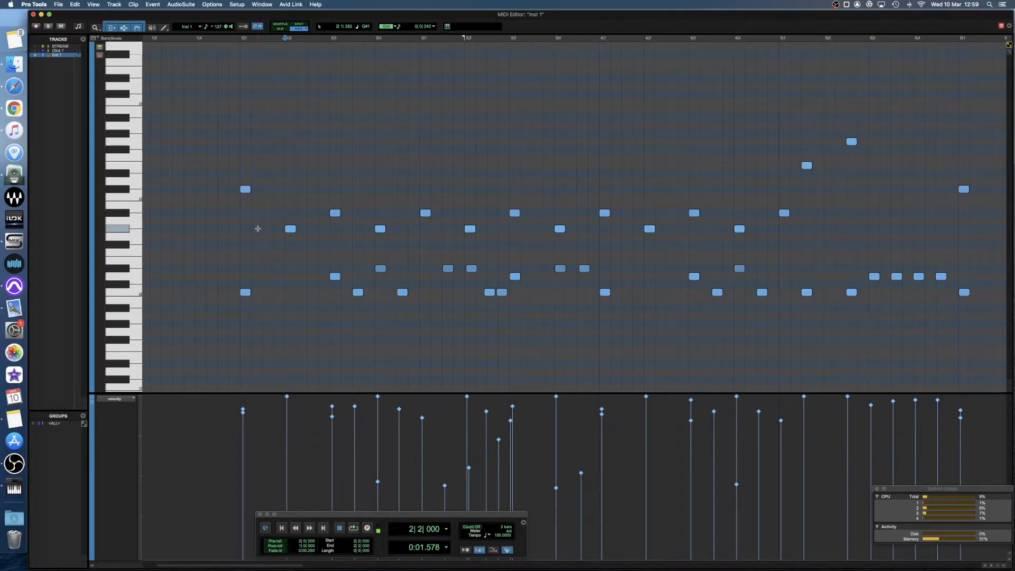
Step: Move the six G#1 notes down to F#1 and play the pattern from the start of bar 2
{"action": "key", "text": "super+z"}
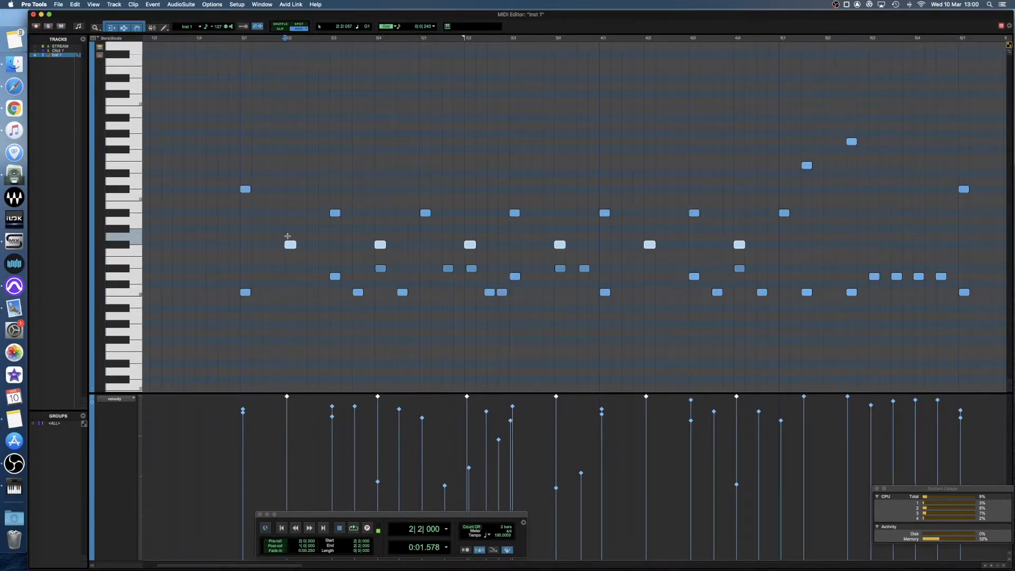
{"action": "left_click", "coordinate": [242, 240]}
{"action": "key", "text": "space"}
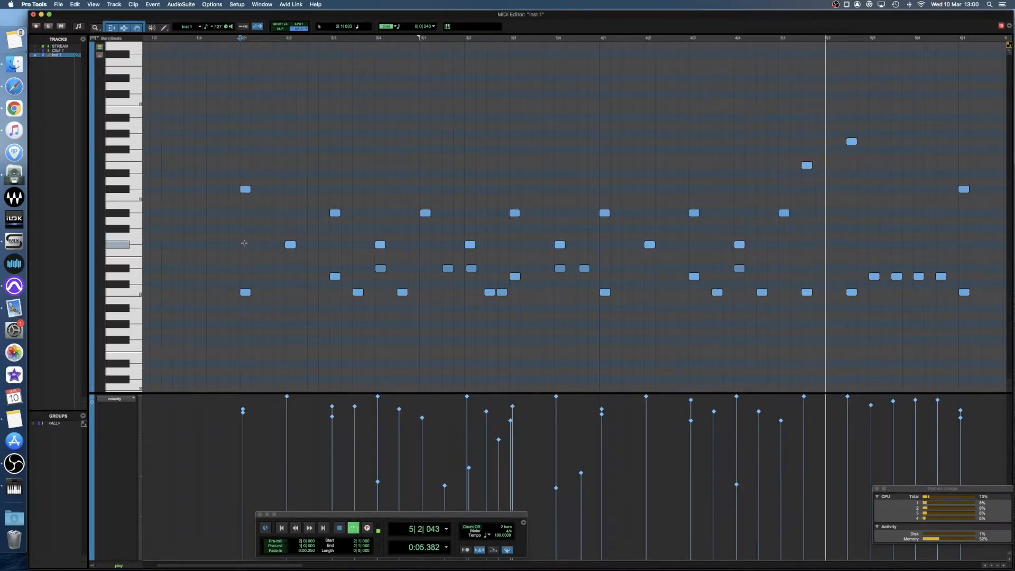
{"action": "key", "text": "space"}
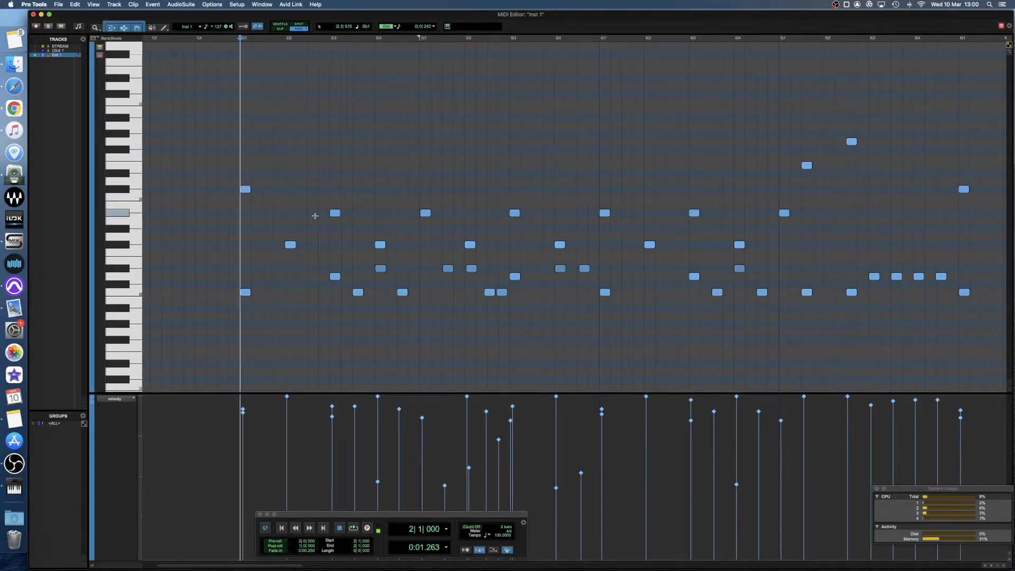
Step: Raise the six F#1 notes on beats 2 and 4 to Bb2 and play the pattern from just before bar 2
{"action": "left_click_drag", "start_coordinate": [291, 245], "coordinate": [292, 121]}
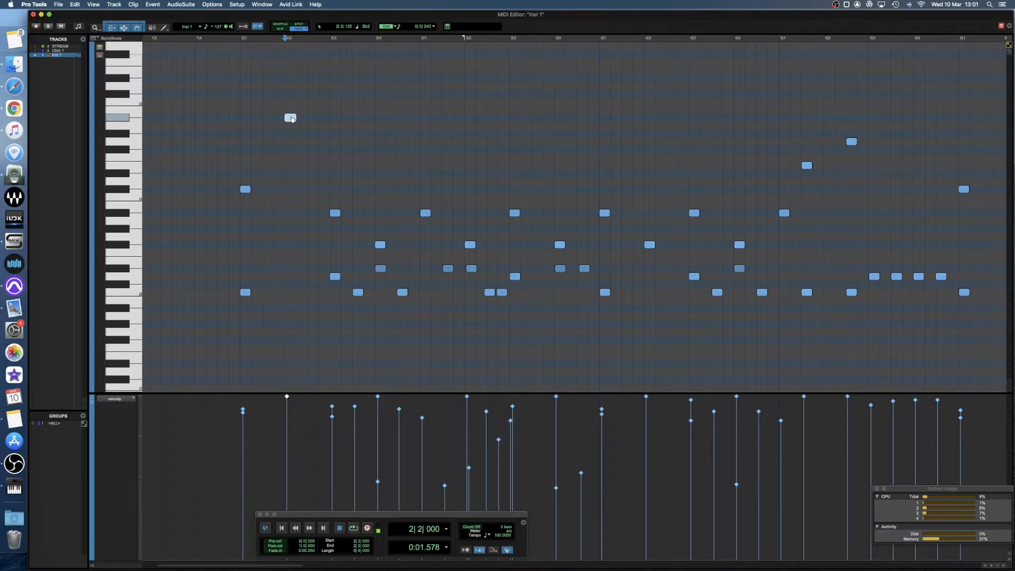
{"action": "left_click", "coordinate": [335, 214]}
{"action": "left_click", "coordinate": [250, 233]}
{"action": "left_click", "coordinate": [316, 242]}
{"action": "key", "text": "space"}
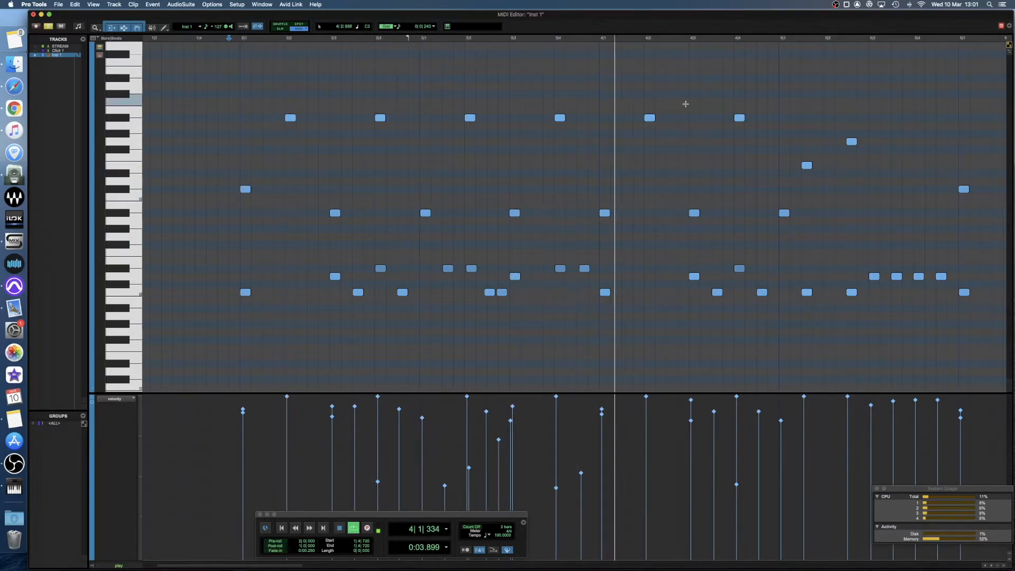
{"action": "key", "text": "space"}
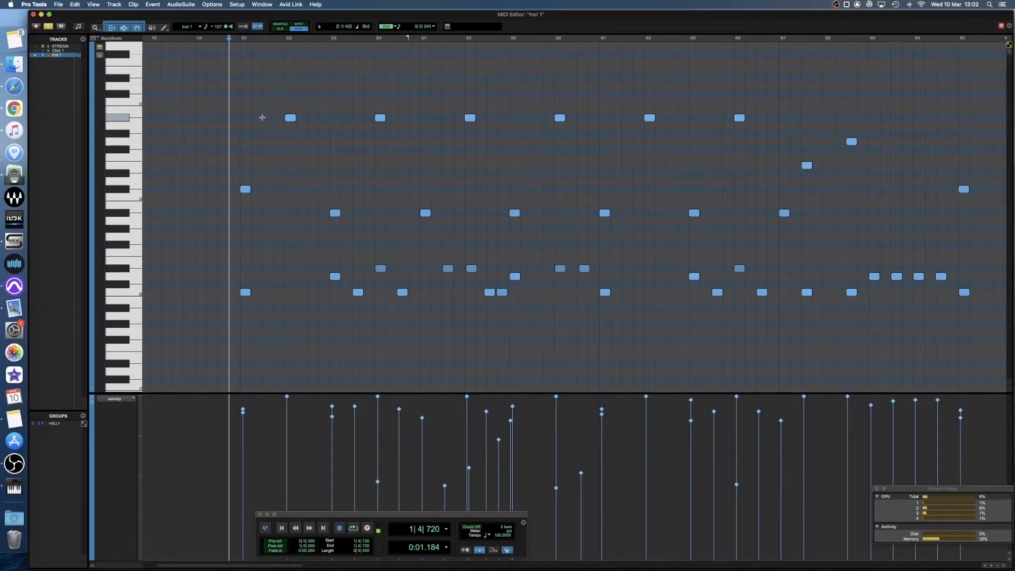
Step: Lower the velocities of the six Bb2 notes together and play the result from the start of bar 2
{"action": "left_click_drag", "start_coordinate": [256, 116], "coordinate": [796, 120]}
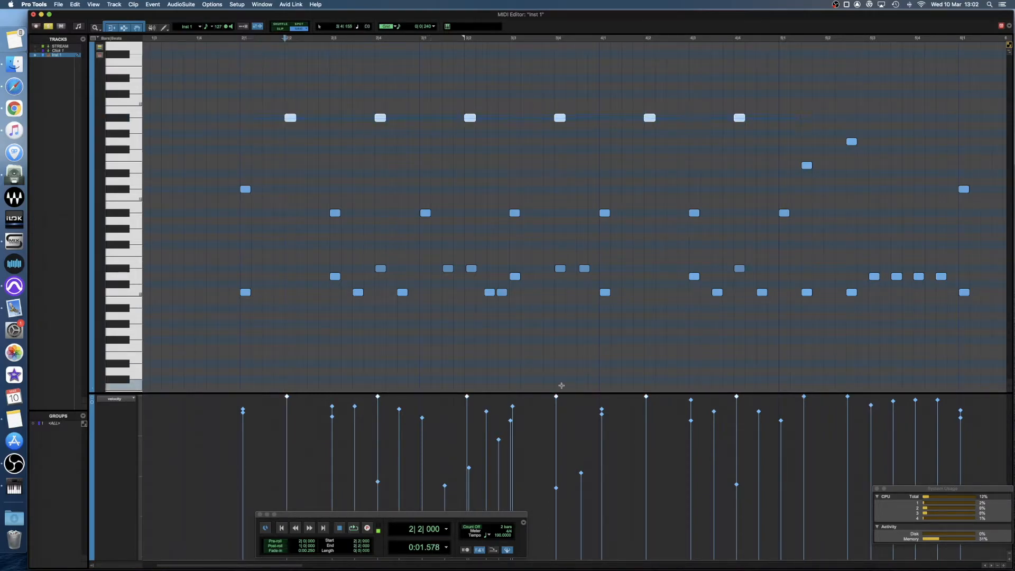
{"action": "left_click_drag", "start_coordinate": [470, 447], "coordinate": [472, 438]}
{"action": "left_click", "coordinate": [240, 161]}
{"action": "key", "text": "space"}
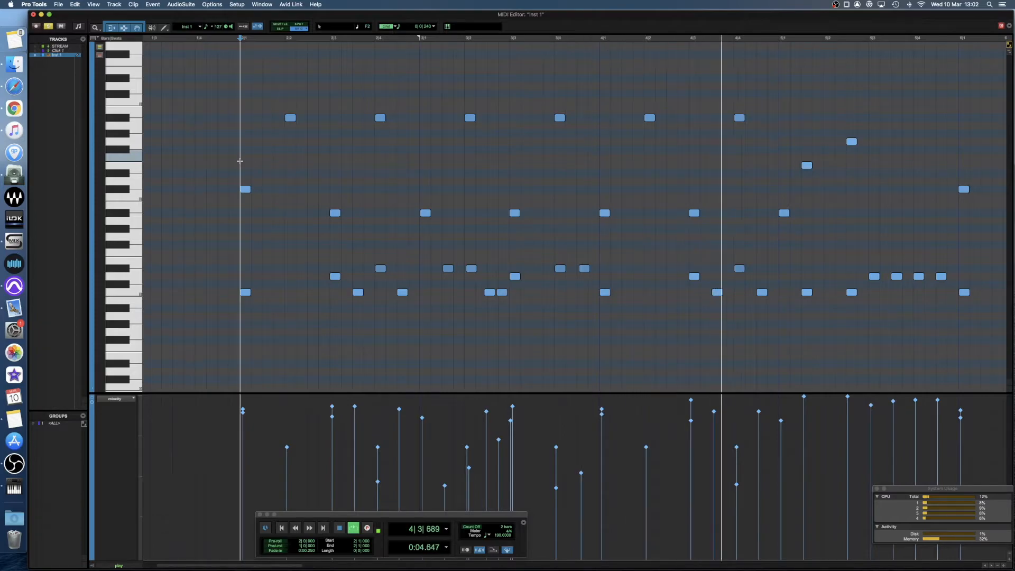
{"action": "key", "text": "space"}
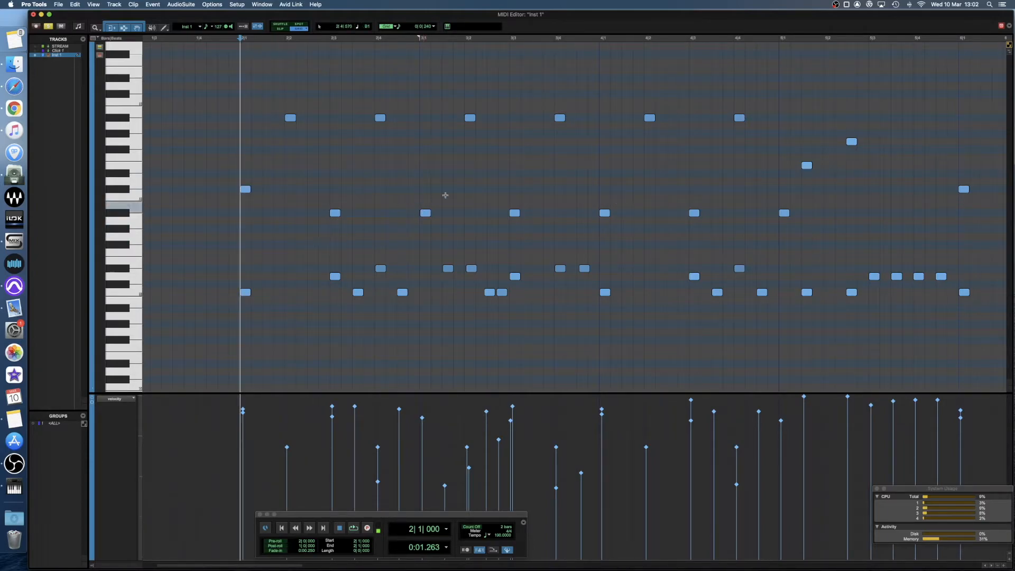
Step: Lower the velocities of the Bb1 notes on beat 1 of bars 3, 4 and 5 by about 13
{"action": "left_click", "coordinate": [426, 213]}
{"action": "left_click", "coordinate": [604, 212], "text": "shift"}
{"action": "left_click", "coordinate": [784, 213], "text": "shift"}
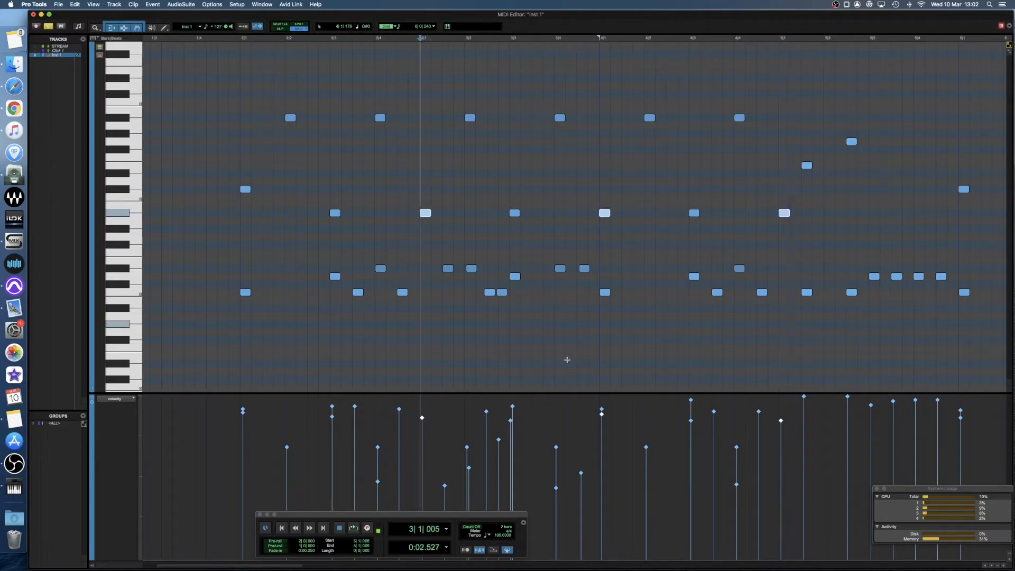
{"action": "left_click_drag", "start_coordinate": [423, 419], "coordinate": [422, 435]}
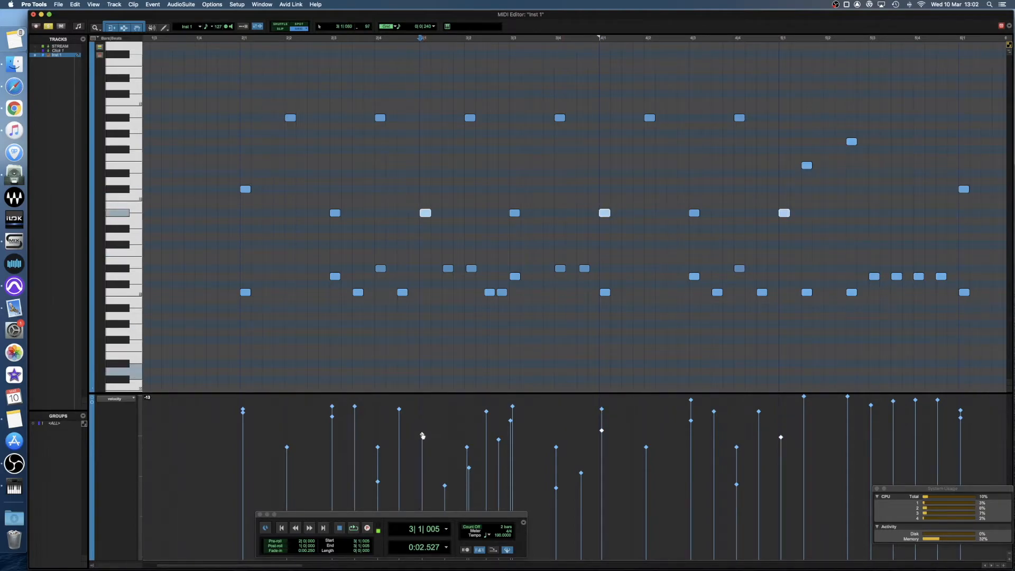
Step: Raise the velocities of the Bb1 notes on beat 3 of bars 2, 3 and 4 and play from bar 2
{"action": "left_click", "coordinate": [332, 213]}
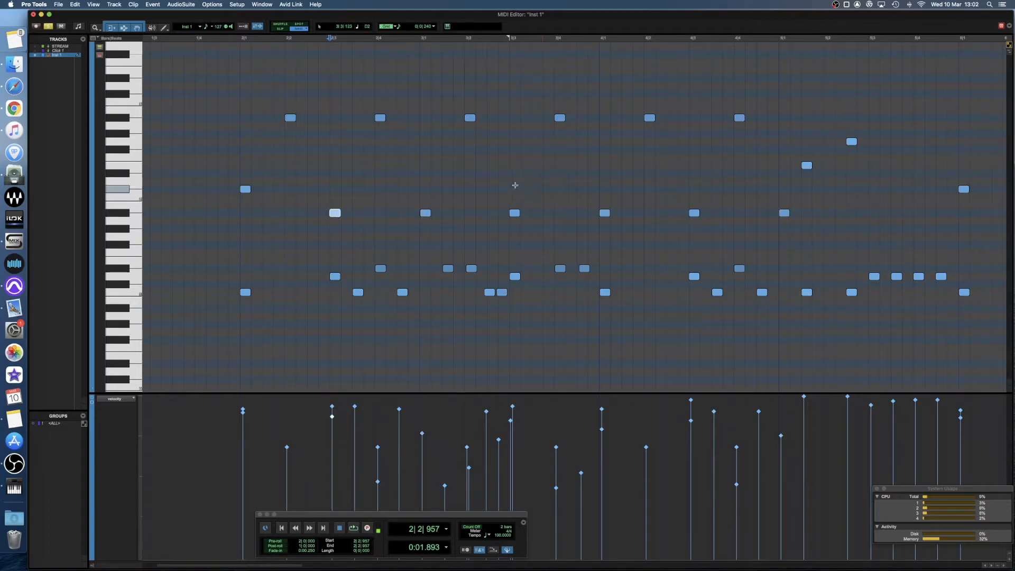
{"action": "left_click", "coordinate": [515, 213], "text": "shift"}
{"action": "left_click", "coordinate": [694, 213], "text": "shift"}
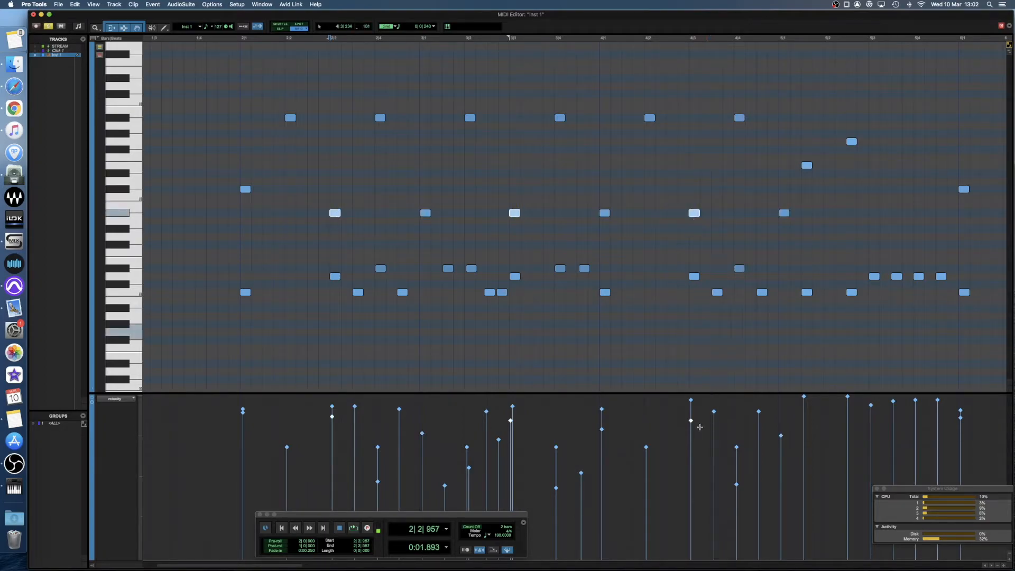
{"action": "left_click_drag", "start_coordinate": [692, 422], "coordinate": [692, 407]}
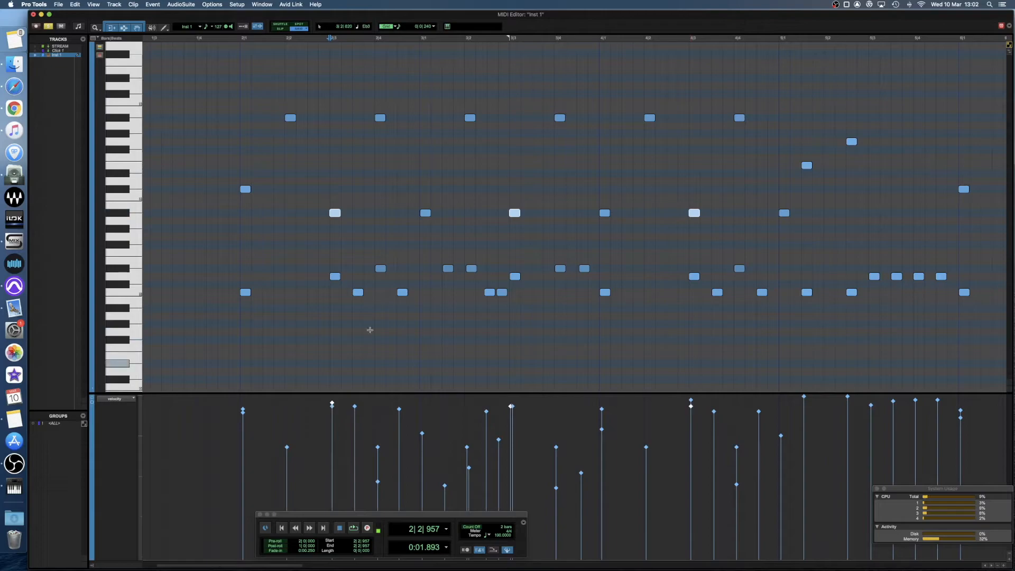
{"action": "left_click", "coordinate": [238, 331]}
{"action": "key", "text": "space"}
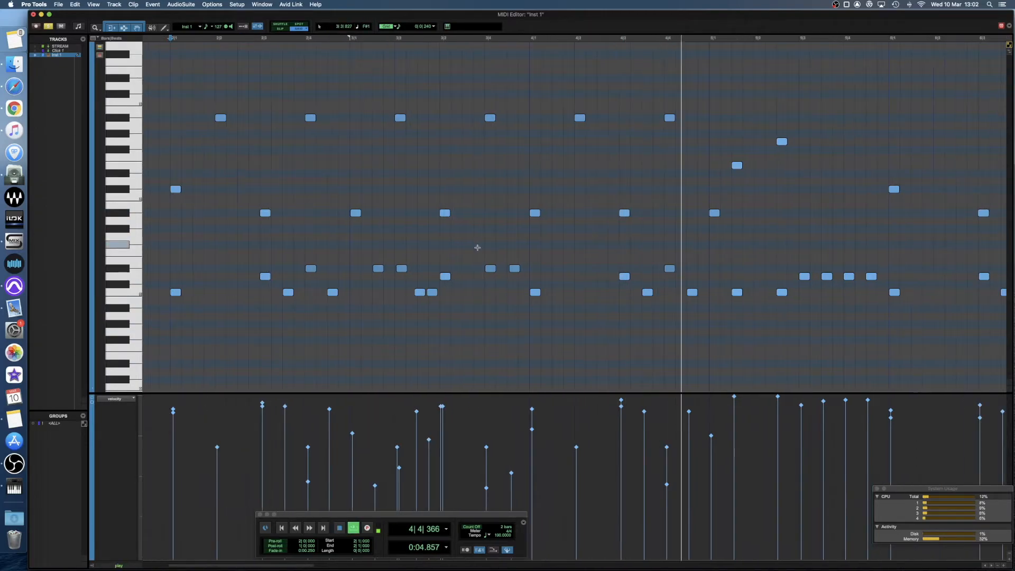
{"action": "key", "text": "space"}
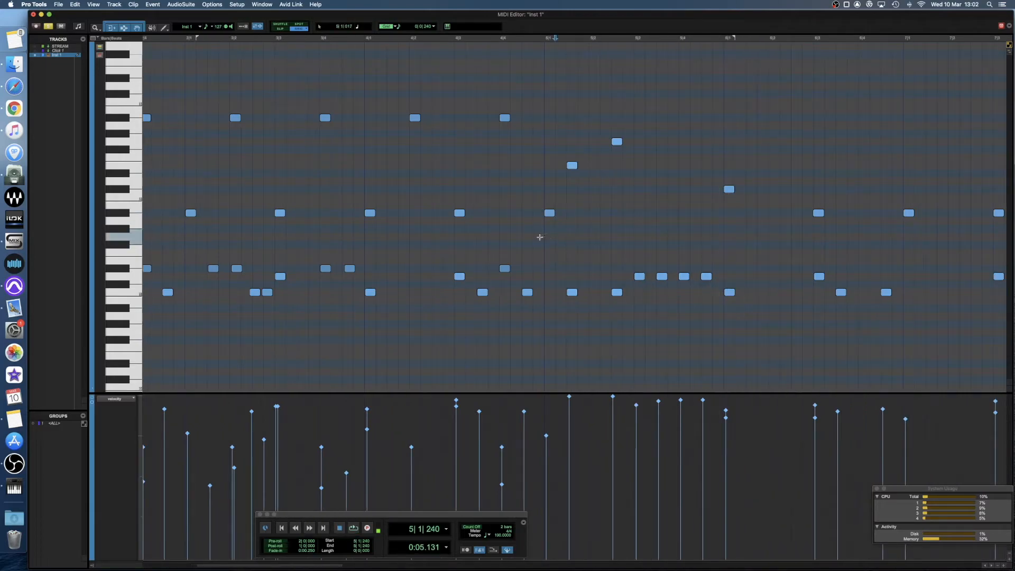
Step: Select the note range from the start of bar 6 to the start of bar 10
{"action": "scroll", "coordinate": [349, 232], "scroll_direction": "left", "scroll_amount": 7}
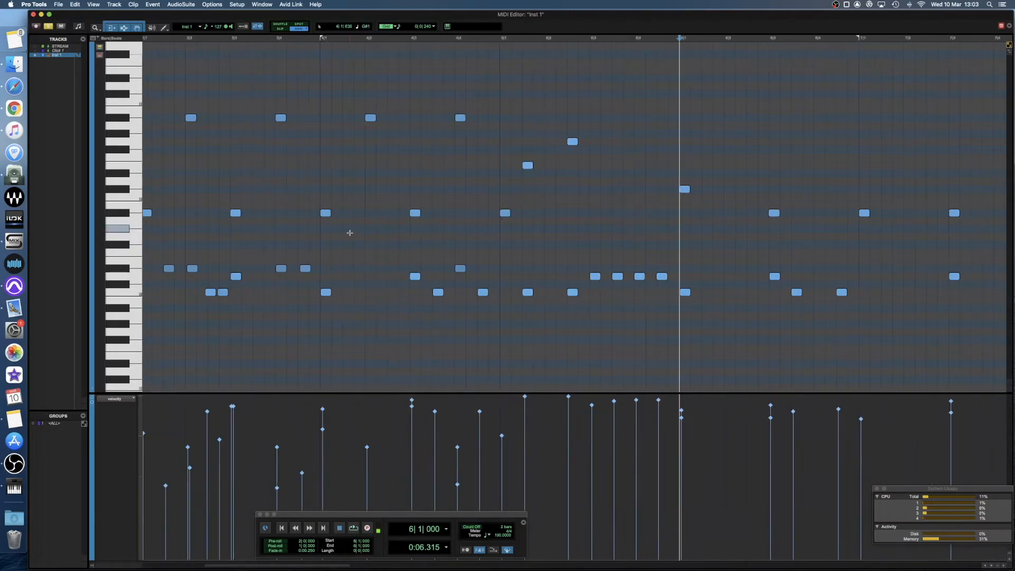
{"action": "scroll", "coordinate": [350, 231], "scroll_direction": "right", "scroll_amount": 8}
{"action": "scroll", "coordinate": [349, 231], "scroll_direction": "left", "scroll_amount": 8}
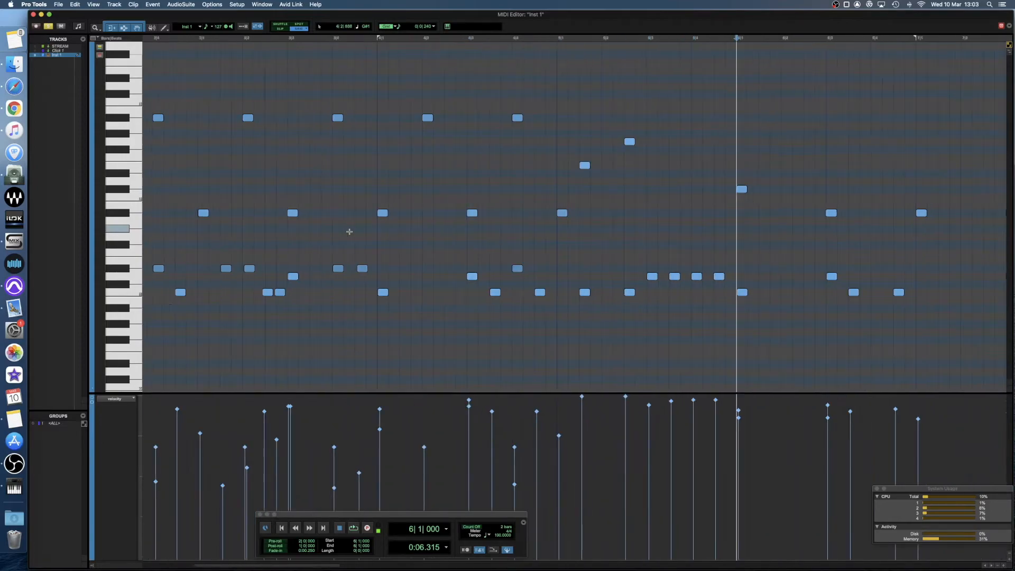
{"action": "scroll", "coordinate": [350, 231], "scroll_direction": "left", "scroll_amount": 1}
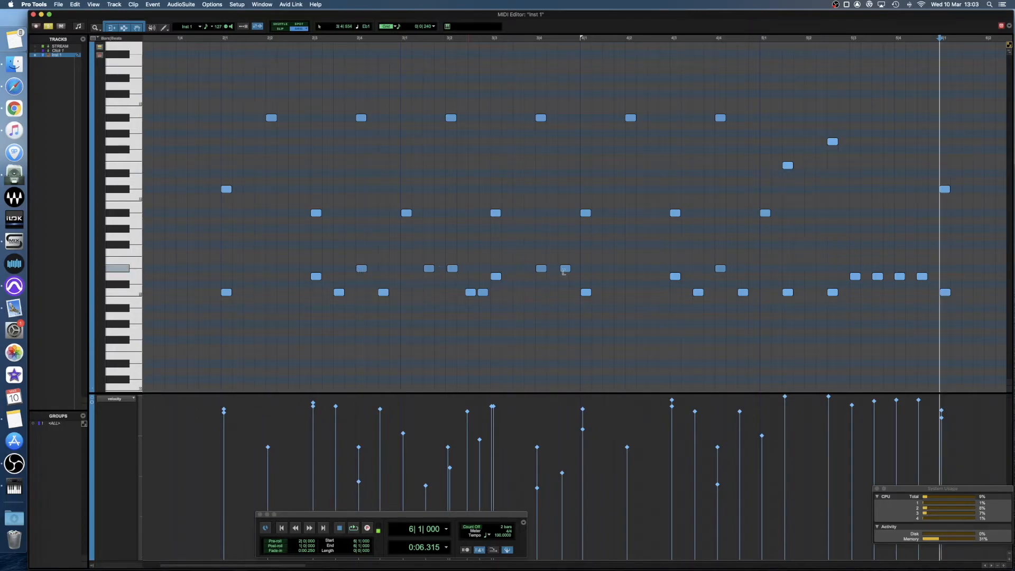
{"action": "scroll", "coordinate": [245, 238], "scroll_direction": "right", "scroll_amount": 11}
{"action": "scroll", "coordinate": [463, 222], "scroll_direction": "right", "scroll_amount": 2}
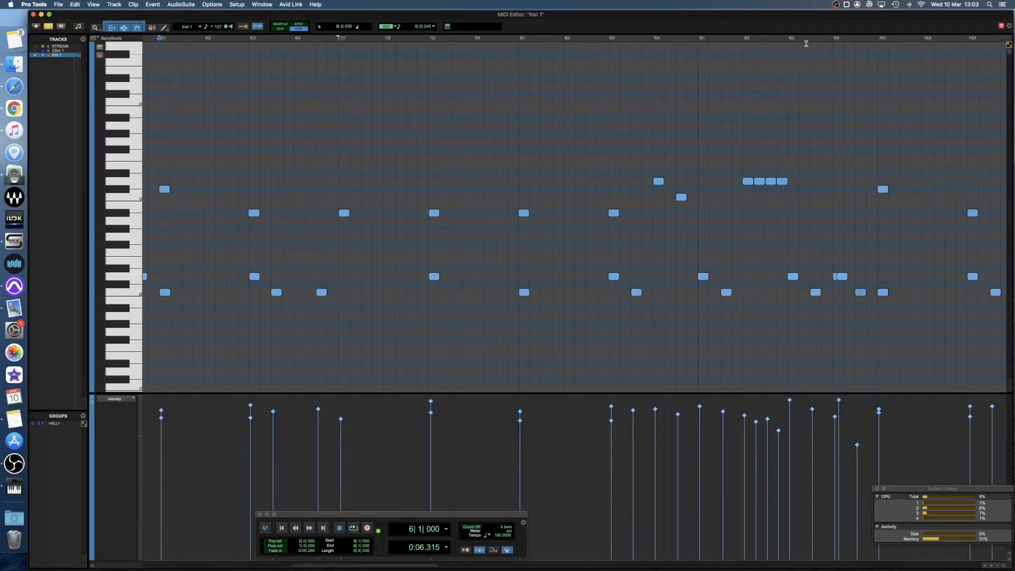
{"action": "left_click", "coordinate": [876, 42], "text": "shift"}
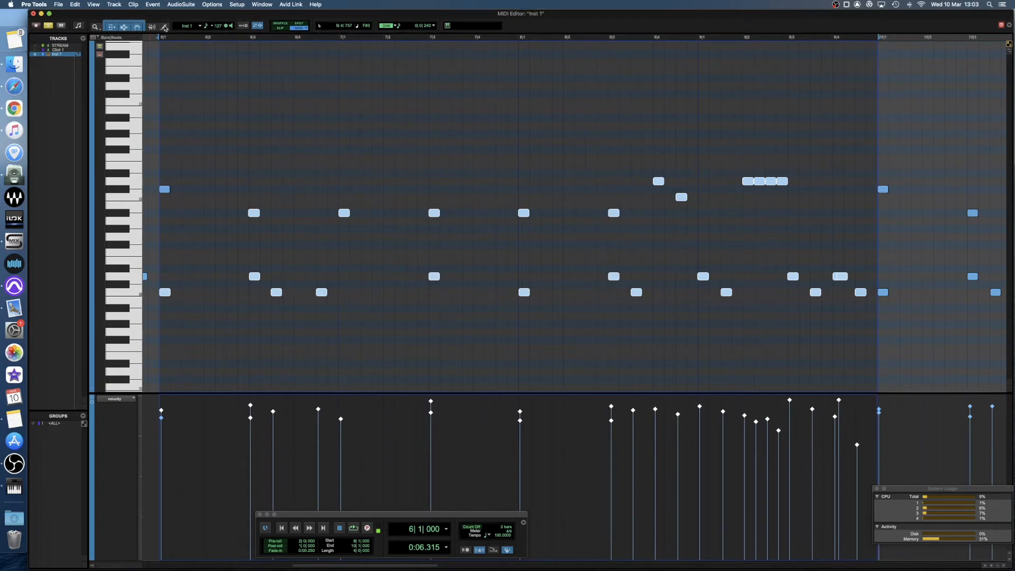
Step: Switch to the Pencil tool and play the groove from the start of bar 6
{"action": "left_click", "coordinate": [165, 28]}
{"action": "left_click", "coordinate": [162, 39]}
{"action": "key", "text": "space"}
{"action": "key", "text": "space"}
{"action": "key", "text": "space"}
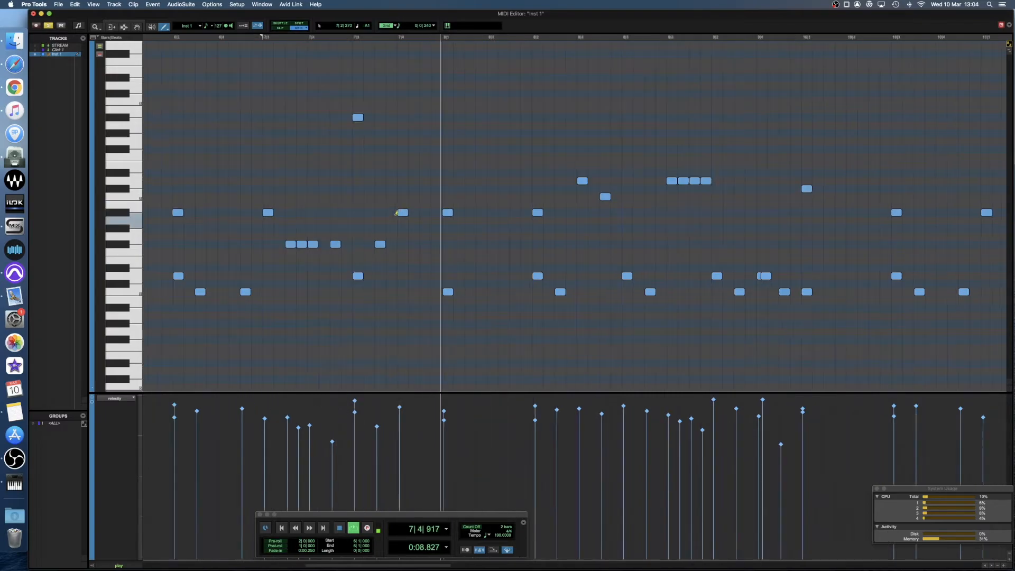
{"action": "key", "text": "space"}
Step: Place the playback start back at bar 6 and listen to that bar again
{"action": "scroll", "coordinate": [358, 39], "scroll_direction": "left", "scroll_amount": 4}
{"action": "left_click", "coordinate": [354, 38]}
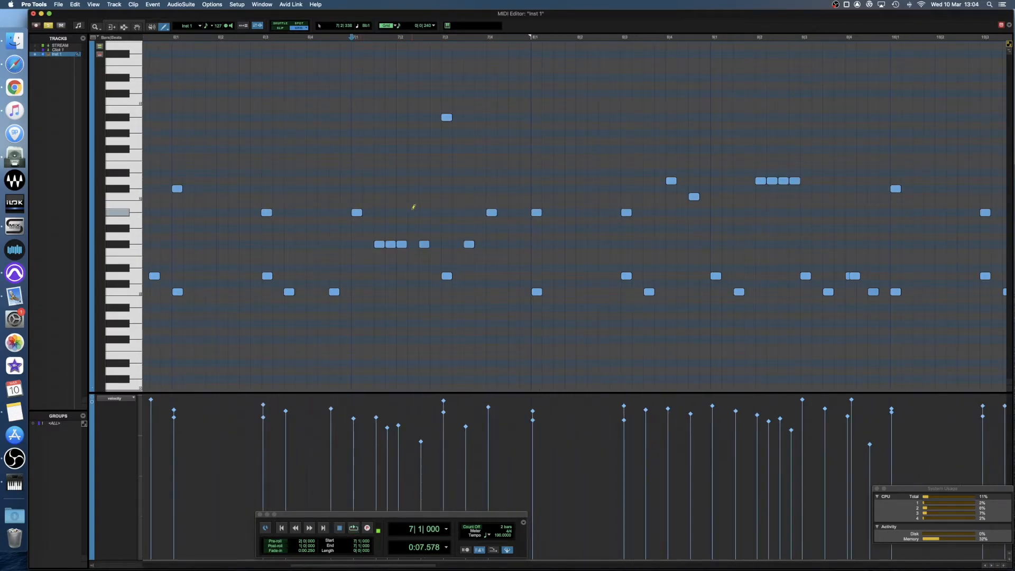
{"action": "scroll", "coordinate": [413, 207], "scroll_direction": "left", "scroll_amount": 3}
{"action": "left_click", "coordinate": [280, 37]}
{"action": "key", "text": "space"}
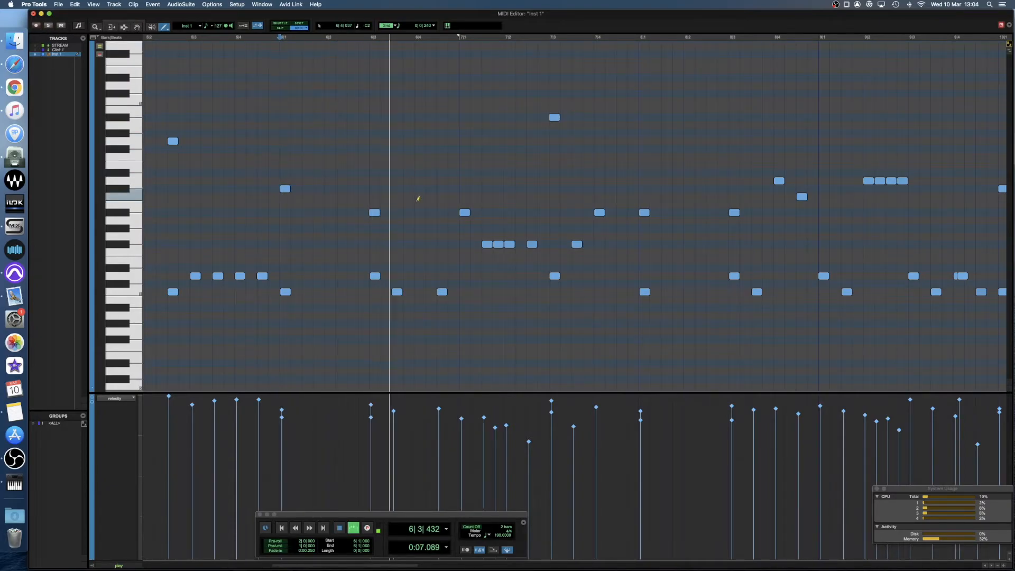
{"action": "key", "text": "space"}
Step: Draw F#1 notes on beats 2, 3 and 4 of bar 6 in place of its Bb1 note, and play from bar 6
{"action": "left_click", "coordinate": [329, 244]}
{"action": "left_click_drag", "start_coordinate": [375, 245], "coordinate": [377, 245]}
{"action": "left_click", "coordinate": [416, 243]}
{"action": "left_click", "coordinate": [277, 39]}
{"action": "key", "text": "space"}
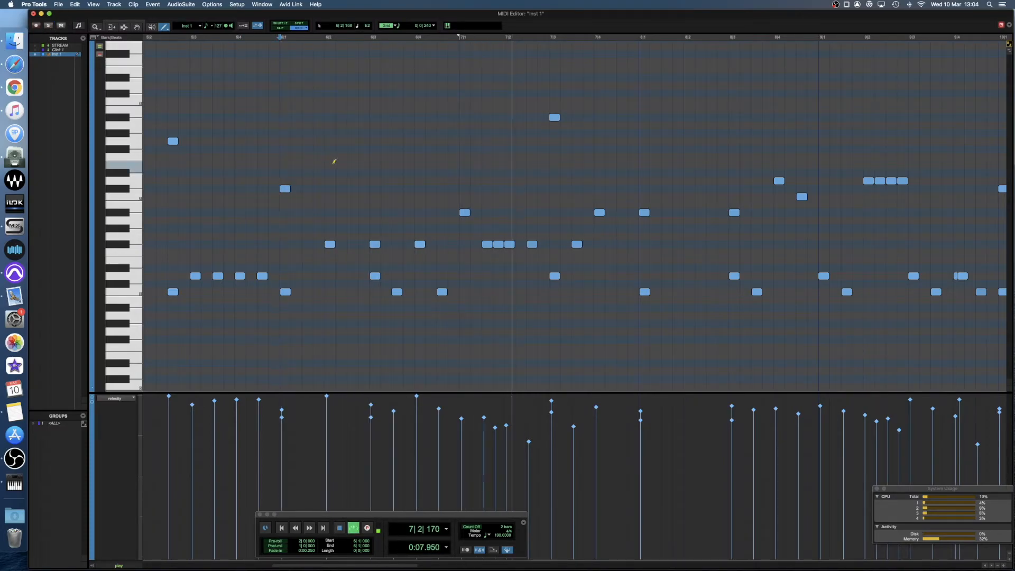
{"action": "key", "text": "space"}
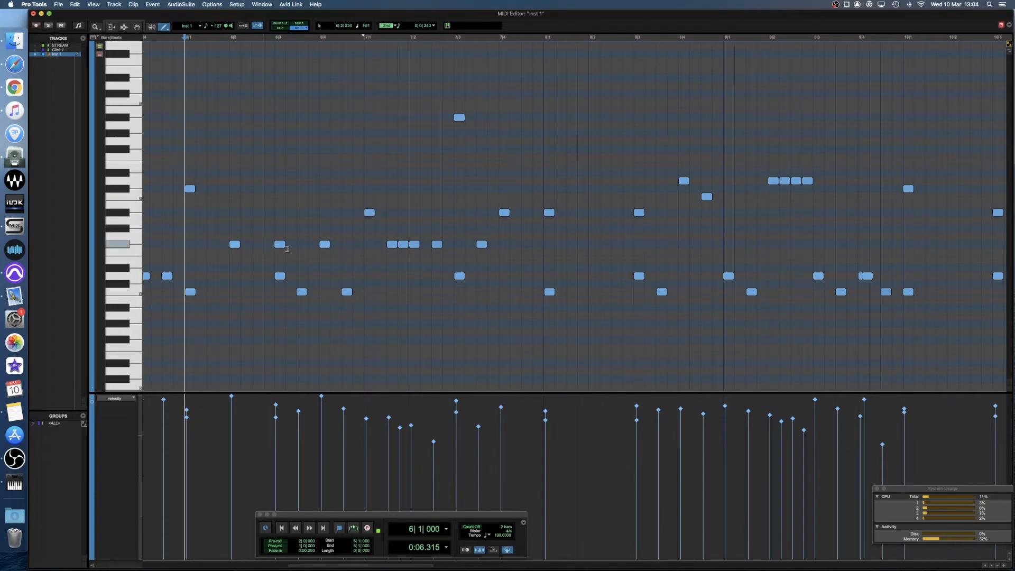
Step: Play the passage from beat 3 of bar 8 into bar 9
{"action": "scroll", "coordinate": [498, 141], "scroll_direction": "right", "scroll_amount": 3}
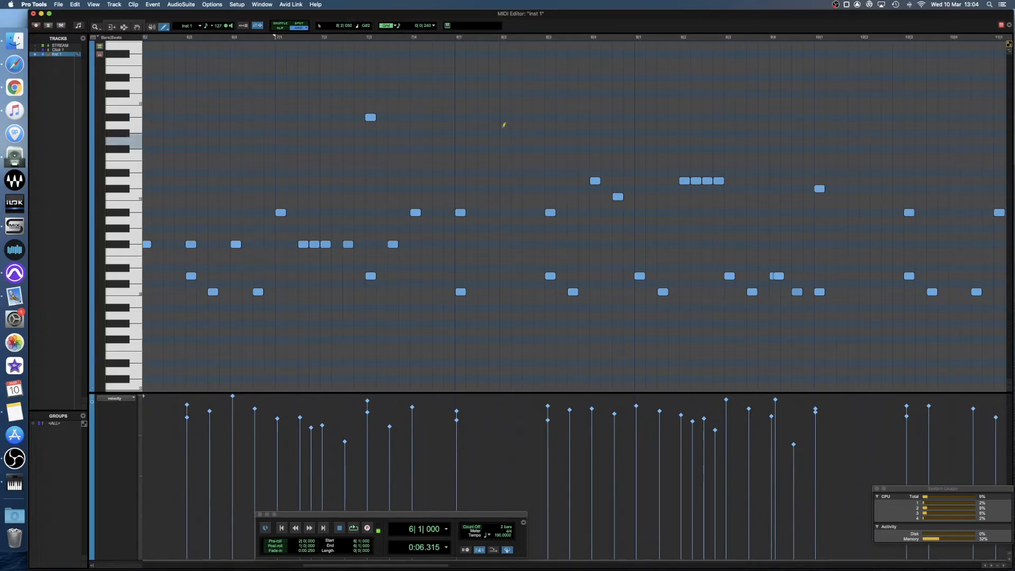
{"action": "left_click", "coordinate": [457, 38]}
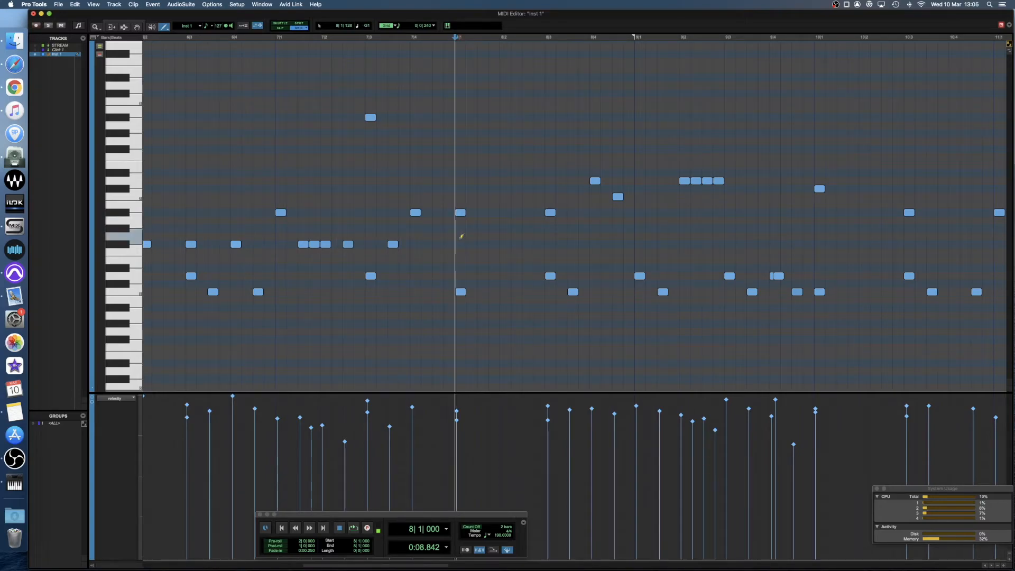
{"action": "left_click", "coordinate": [545, 37]}
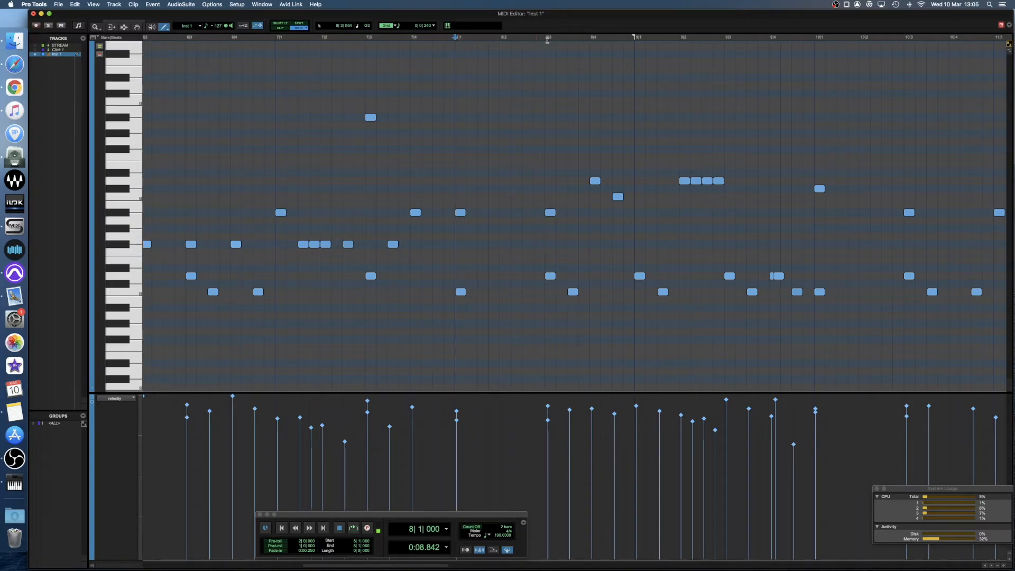
{"action": "key", "text": "space"}
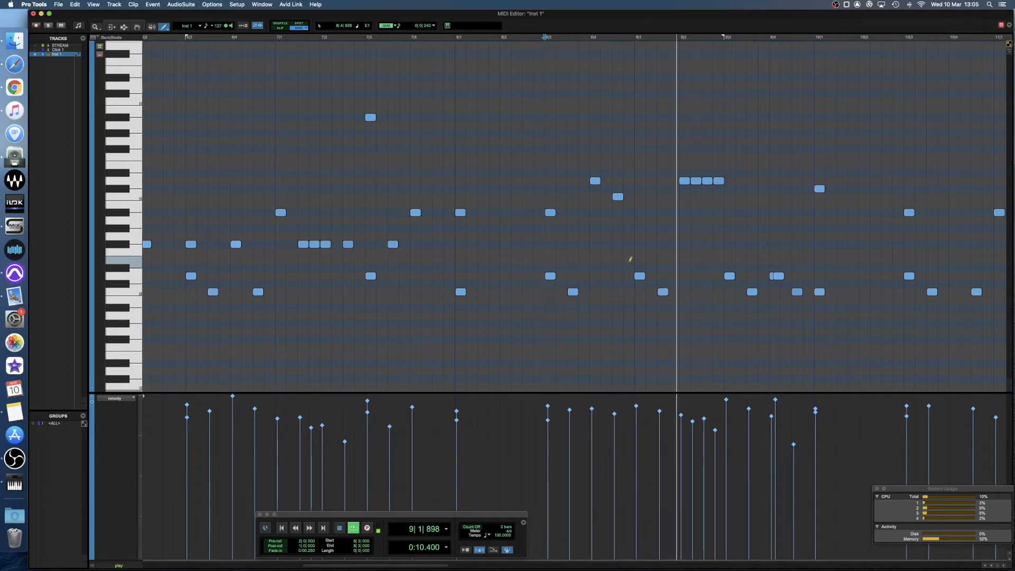
{"action": "key", "text": "space"}
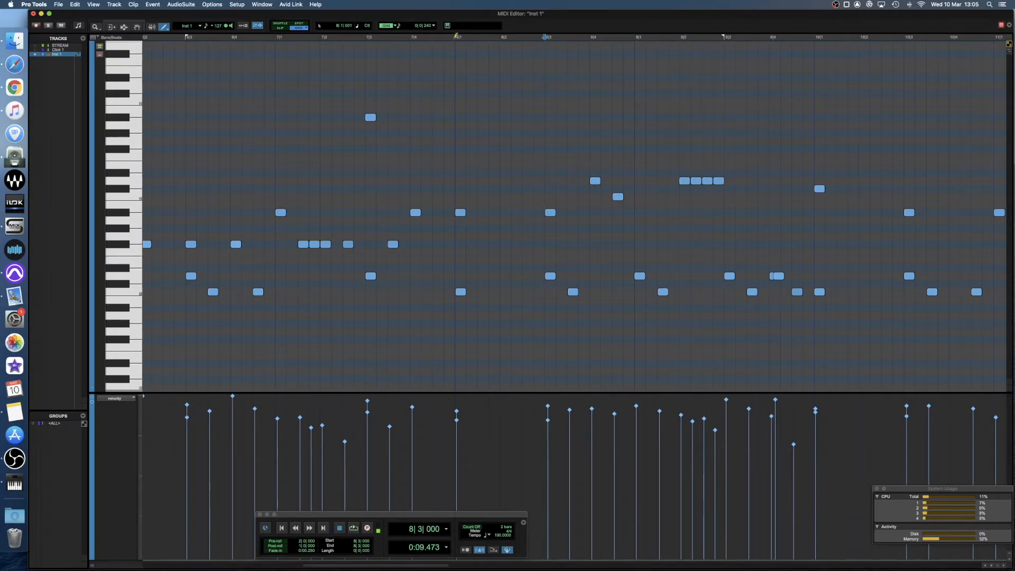
Step: Delete the Bb1 notes on beats 1 and 3 of bar 8 and draw eight sixteenth-note F#1 hits across beats 1 and 2
{"action": "double_click", "coordinate": [461, 214]}
{"action": "left_click", "coordinate": [462, 244]}
{"action": "left_click", "coordinate": [472, 245]}
{"action": "left_click", "coordinate": [483, 244]}
{"action": "left_click", "coordinate": [494, 244]}
{"action": "left_click", "coordinate": [505, 244]}
{"action": "left_click", "coordinate": [517, 244]}
{"action": "left_click", "coordinate": [528, 245]}
{"action": "left_click", "coordinate": [539, 244]}
{"action": "left_click", "coordinate": [452, 40]}
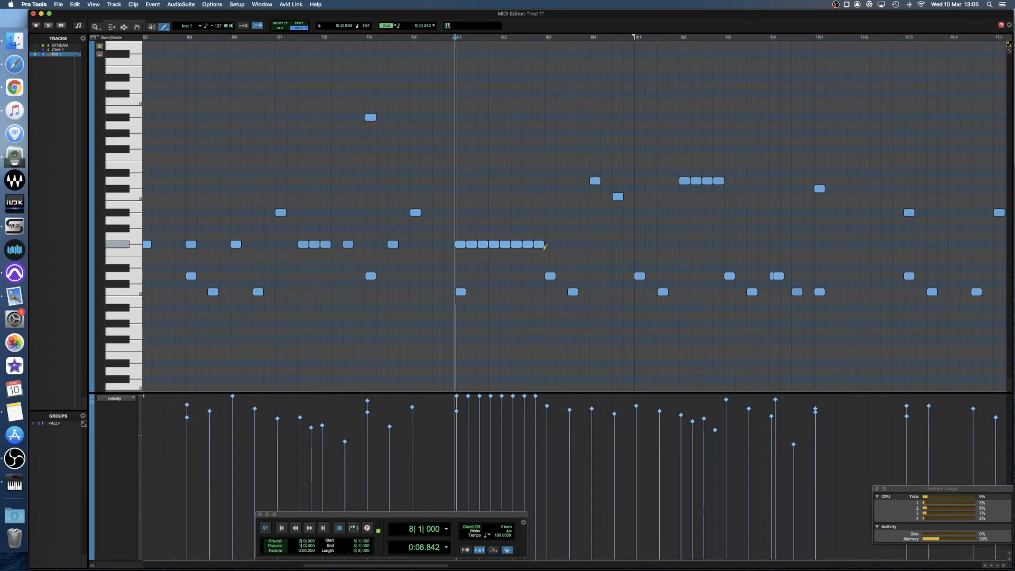
Step: Draw a Bb1 note on beat 3 of bar 8, move it half a beat later and play the result
{"action": "left_click", "coordinate": [550, 212]}
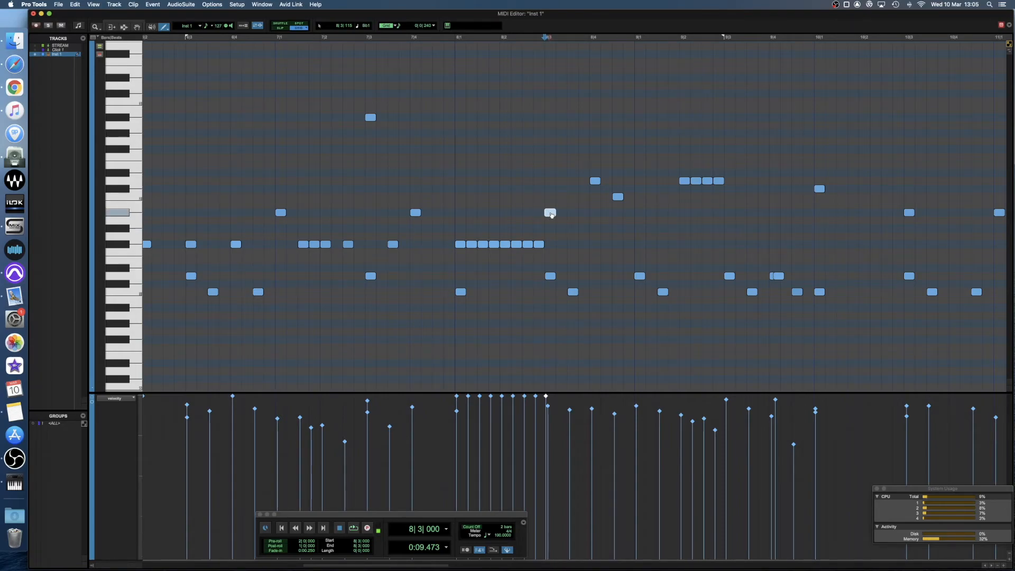
{"action": "left_click_drag", "start_coordinate": [551, 215], "coordinate": [574, 214]}
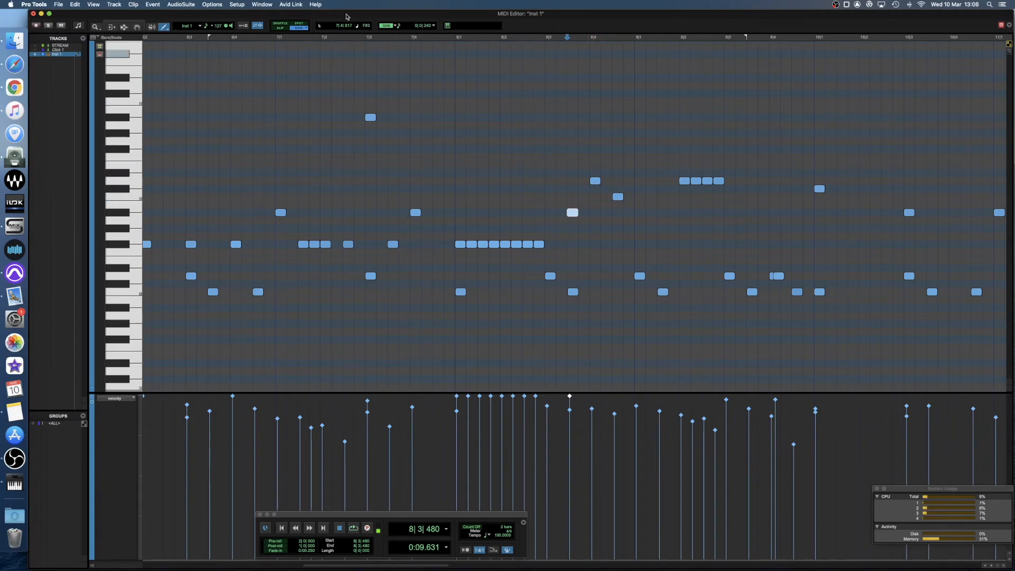
{"action": "key", "text": "space"}
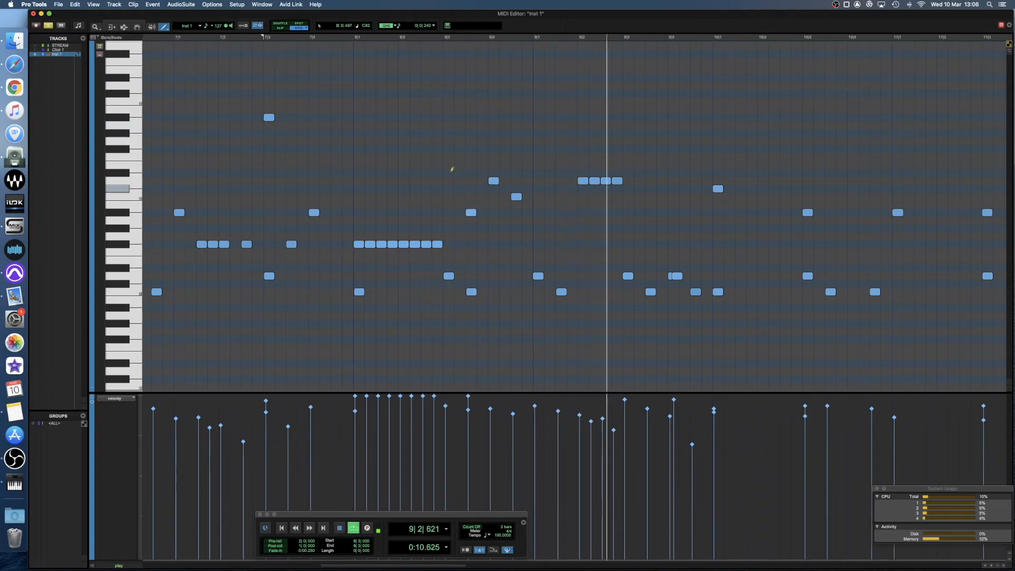
{"action": "key", "text": "space"}
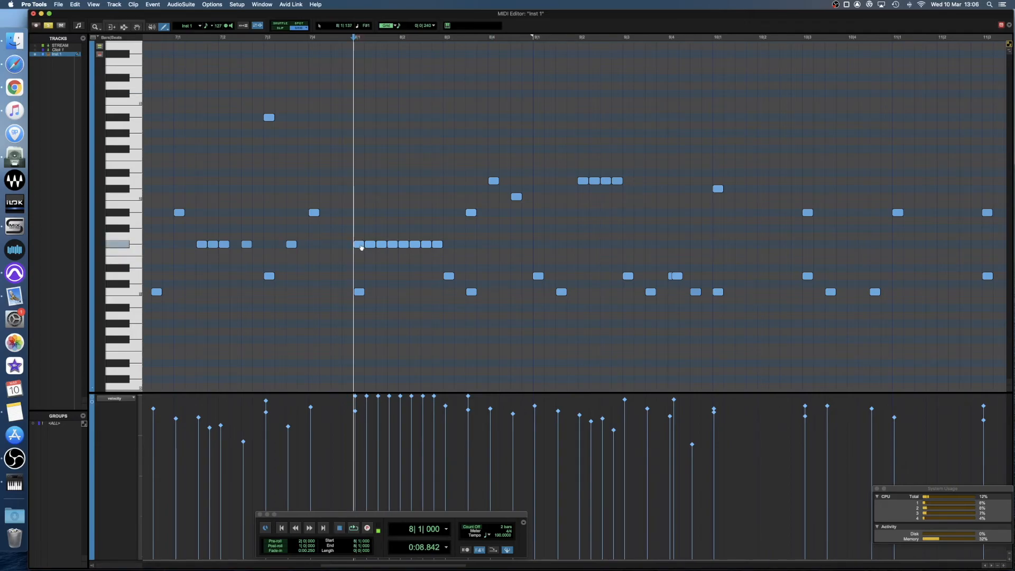
Step: Check the drum articulation mappings in the Inst 1 track's Kontakt plug-in and reopen the track's clip in the MIDI editor
{"action": "left_click", "coordinate": [34, 13]}
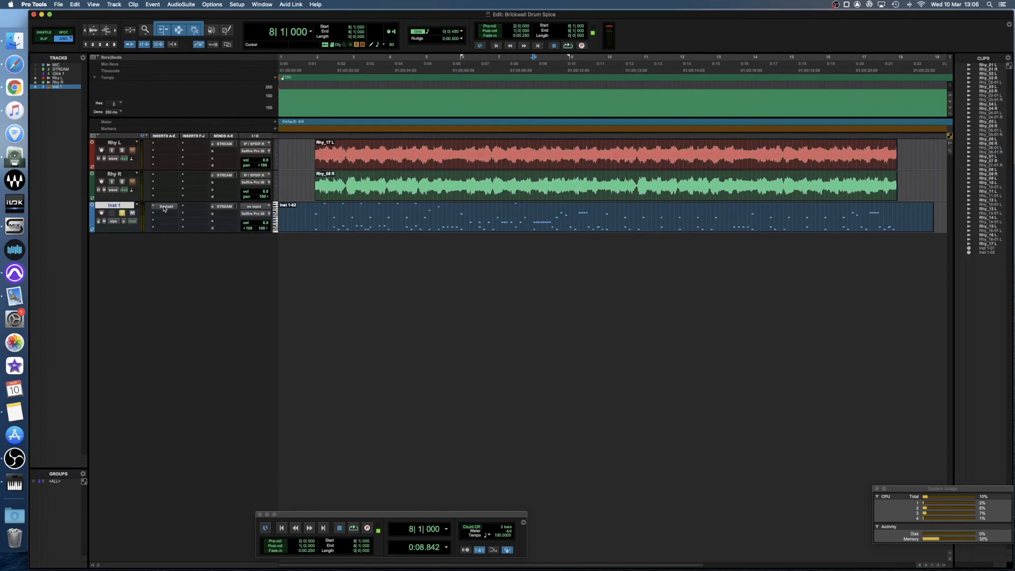
{"action": "left_click", "coordinate": [165, 207]}
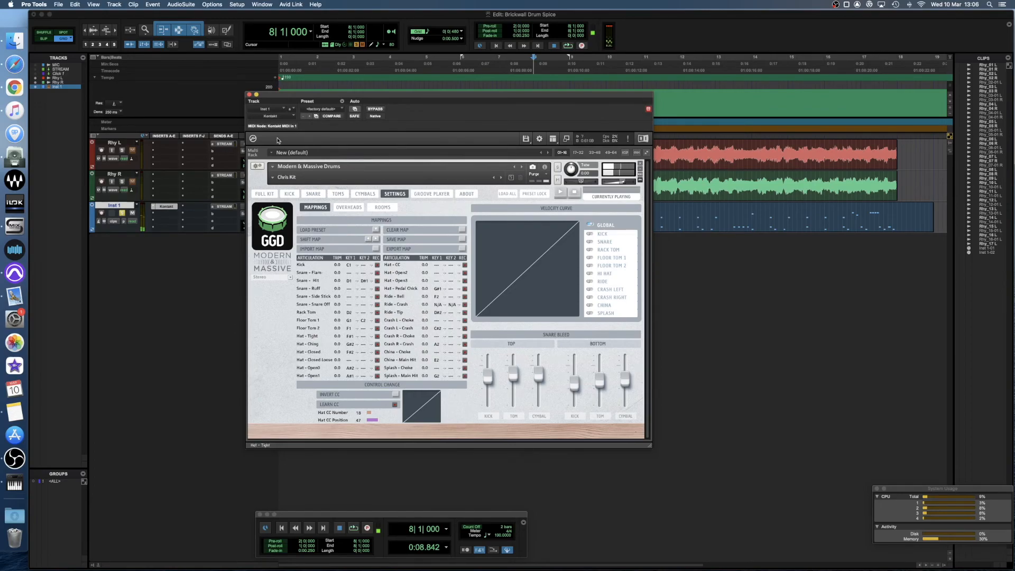
{"action": "left_click", "coordinate": [249, 94]}
{"action": "double_click", "coordinate": [537, 227]}
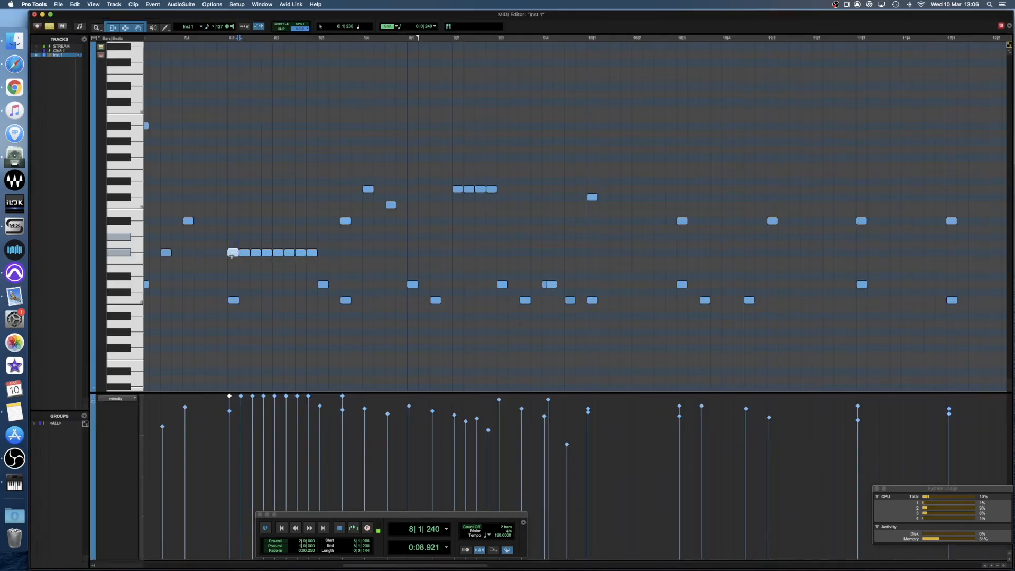
Step: Move the F#1 notes on beats 1 and 2 of bar 8 up an octave to F#2 and play bar 8
{"action": "left_click_drag", "start_coordinate": [273, 242], "coordinate": [275, 160]}
{"action": "key", "text": "space"}
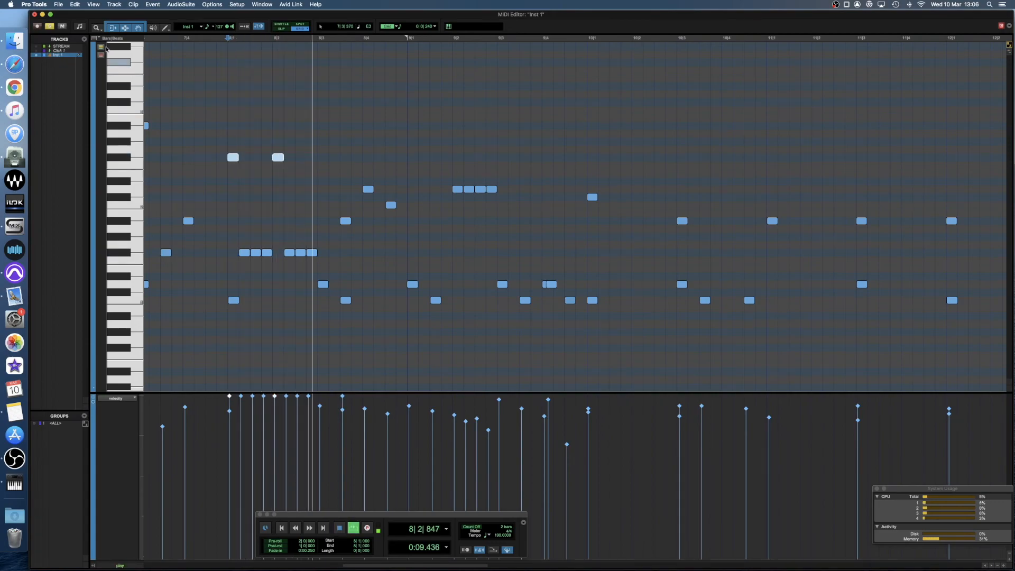
{"action": "key", "text": "space"}
Step: Deselect the moved notes and play the groove from the start of bar 7
{"action": "scroll", "coordinate": [282, 186], "scroll_direction": "left", "scroll_amount": 4}
{"action": "left_click", "coordinate": [396, 148]}
{"action": "left_click", "coordinate": [398, 148]}
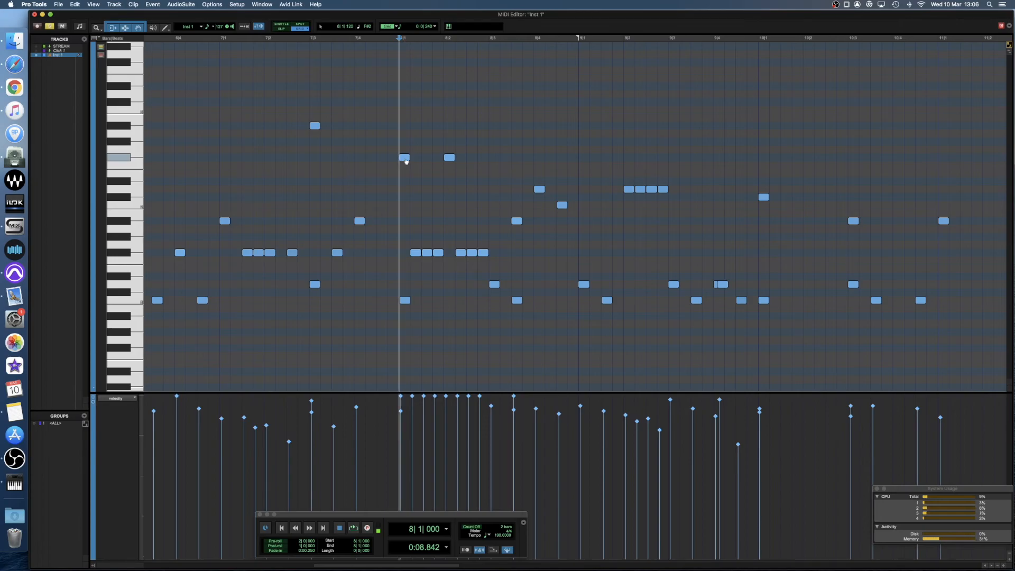
{"action": "left_click", "coordinate": [221, 38]}
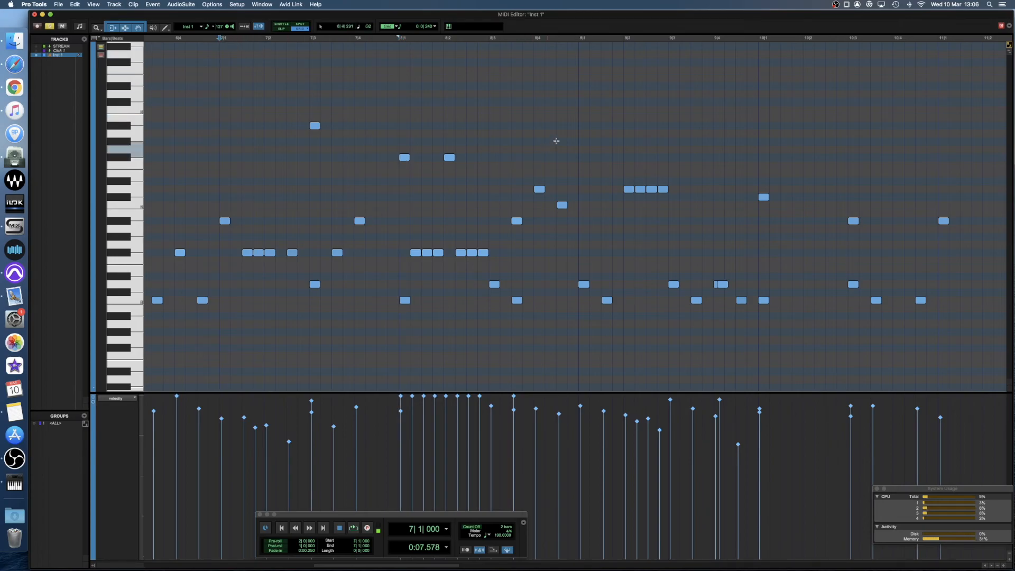
{"action": "key", "text": "space"}
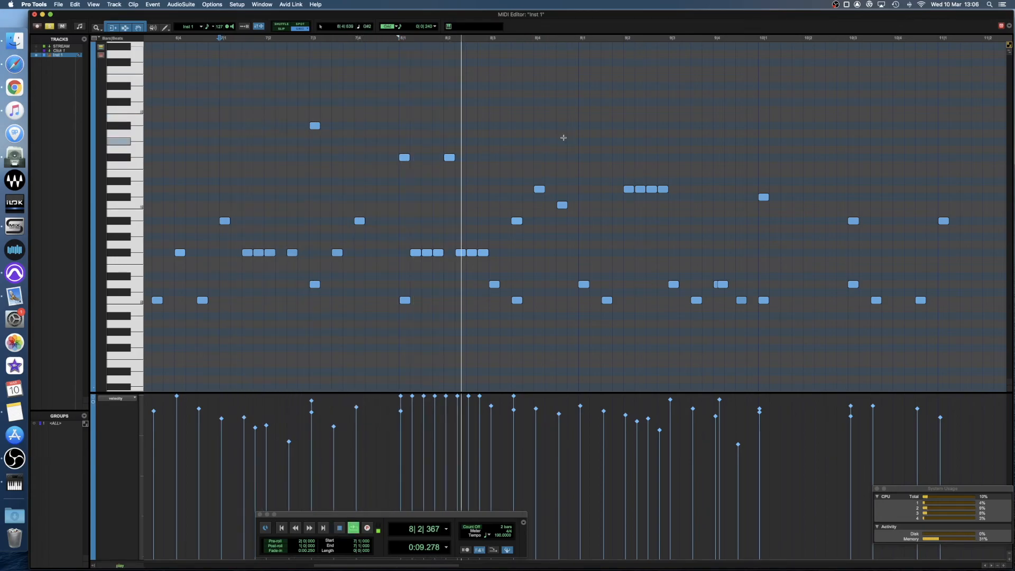
{"action": "key", "text": "space"}
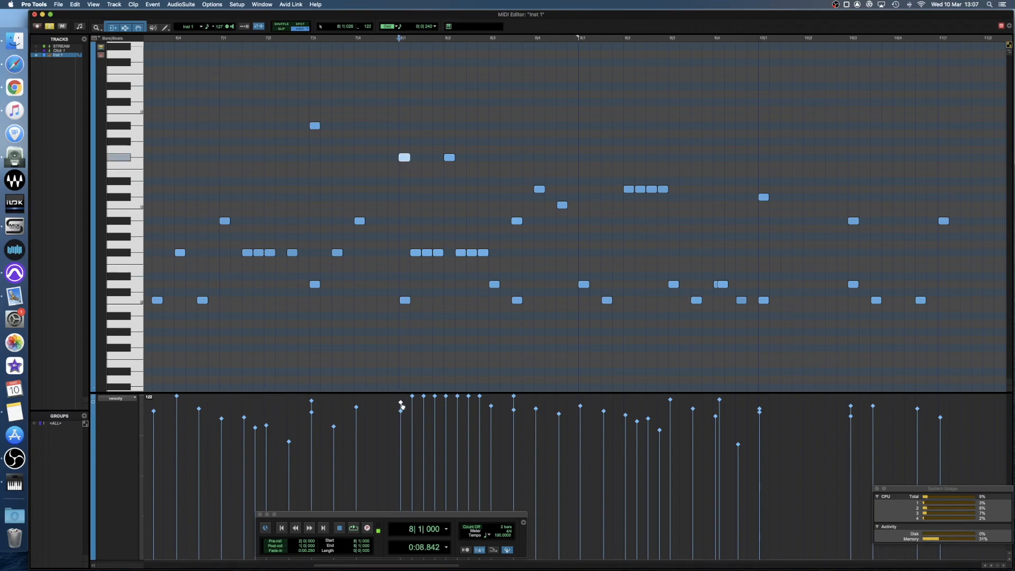
Step: Return to the start of the session and play the whole embellished groove
{"action": "key", "text": "Return"}
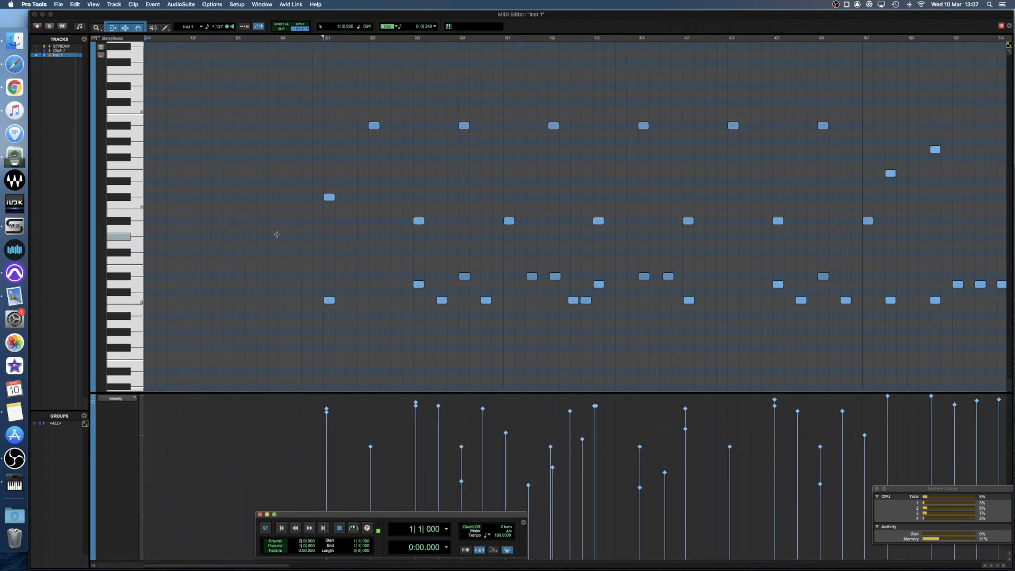
{"action": "key", "text": "space"}
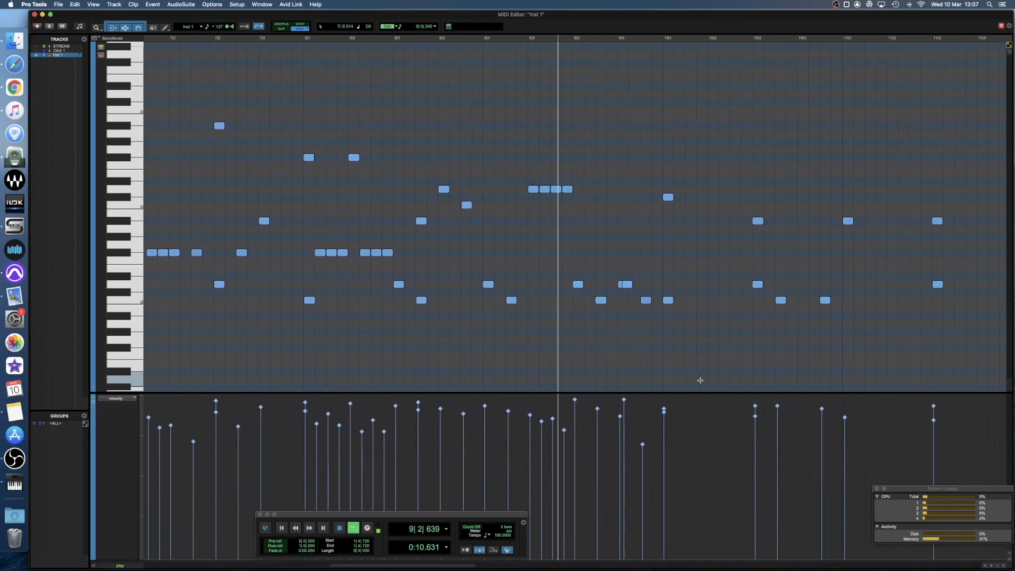
{"action": "key", "text": "space"}
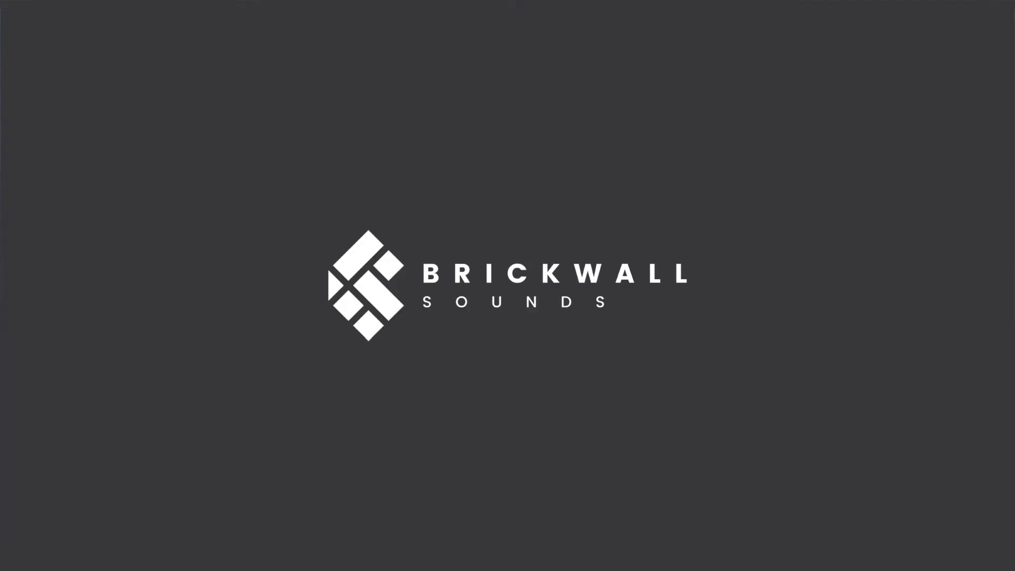